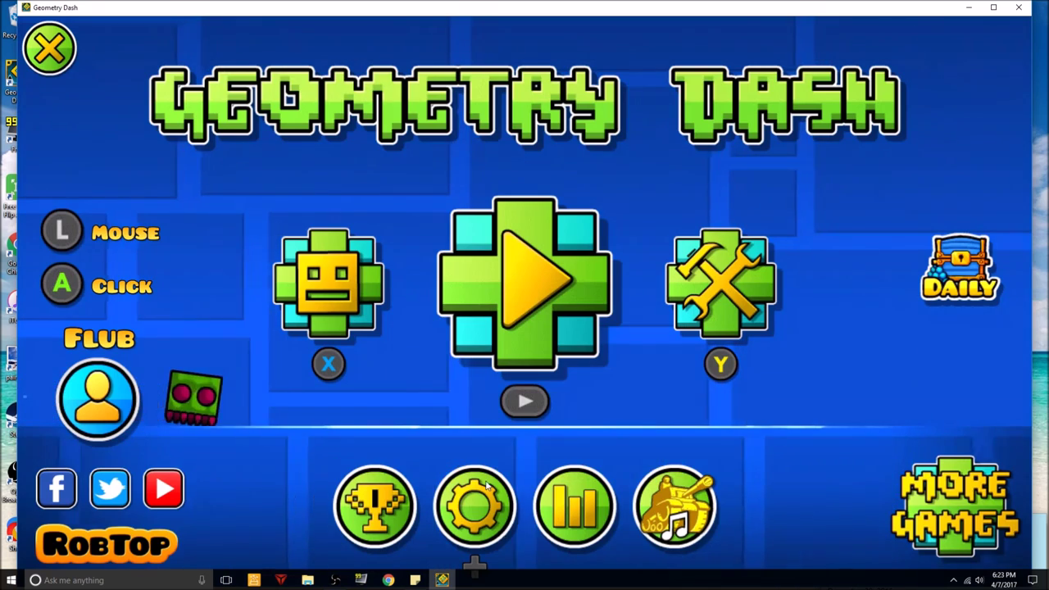
Raise the music volume in the game settings to slightly under halfway, then return to the main menu
click(473, 503)
drag(403, 400, 495, 408)
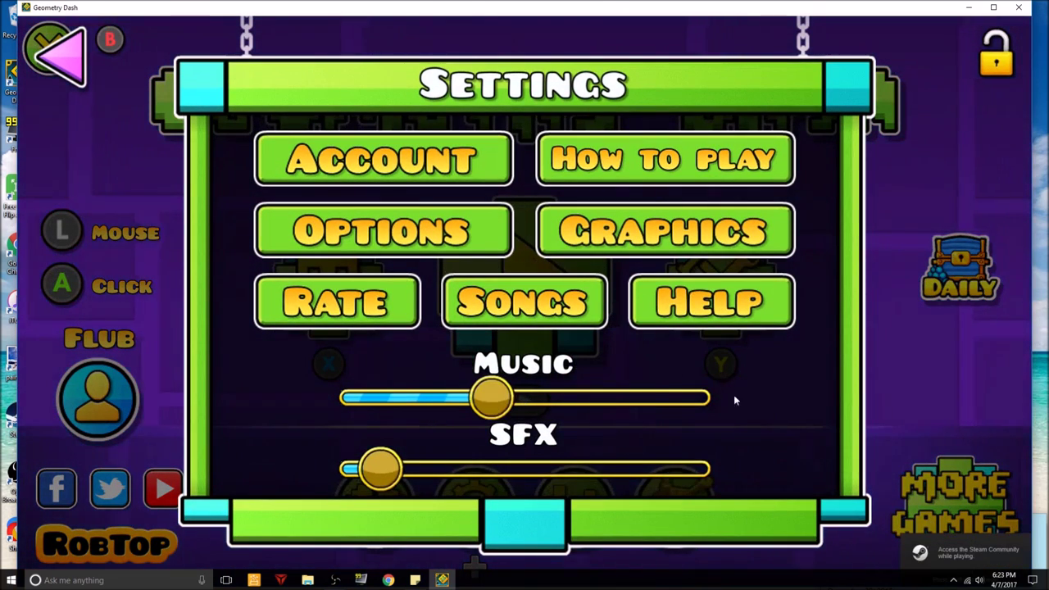
key(Escape)
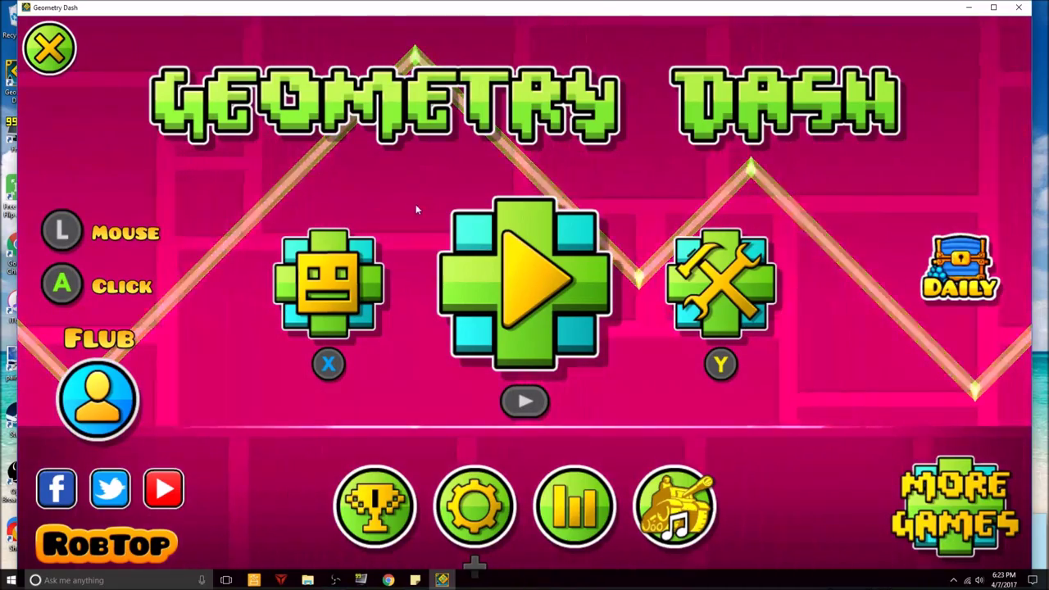
Open the level Windy Landscape SHIP from the created levels and start playing it
click(734, 238)
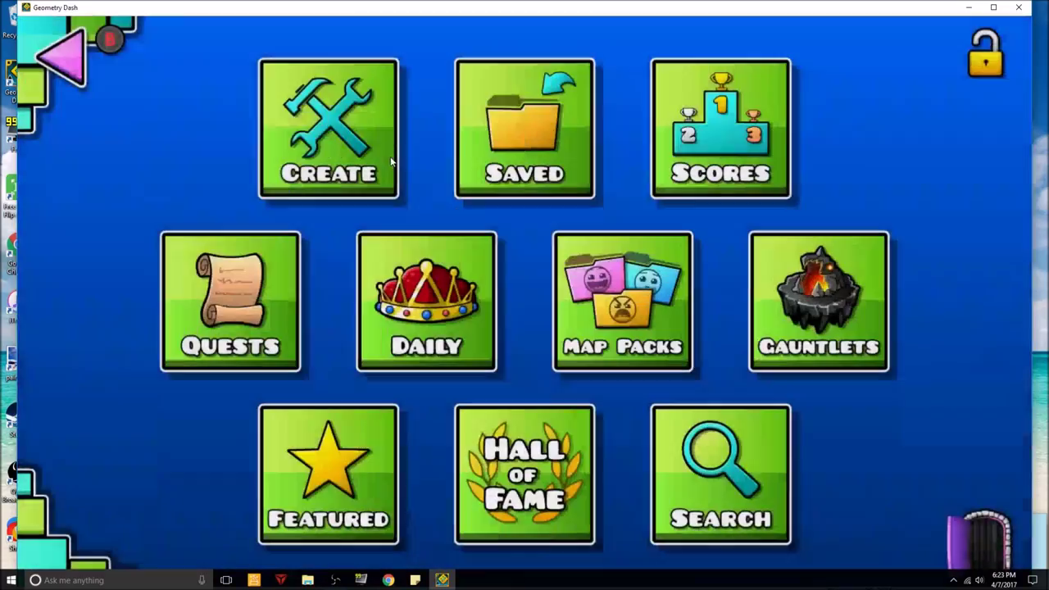
click(386, 160)
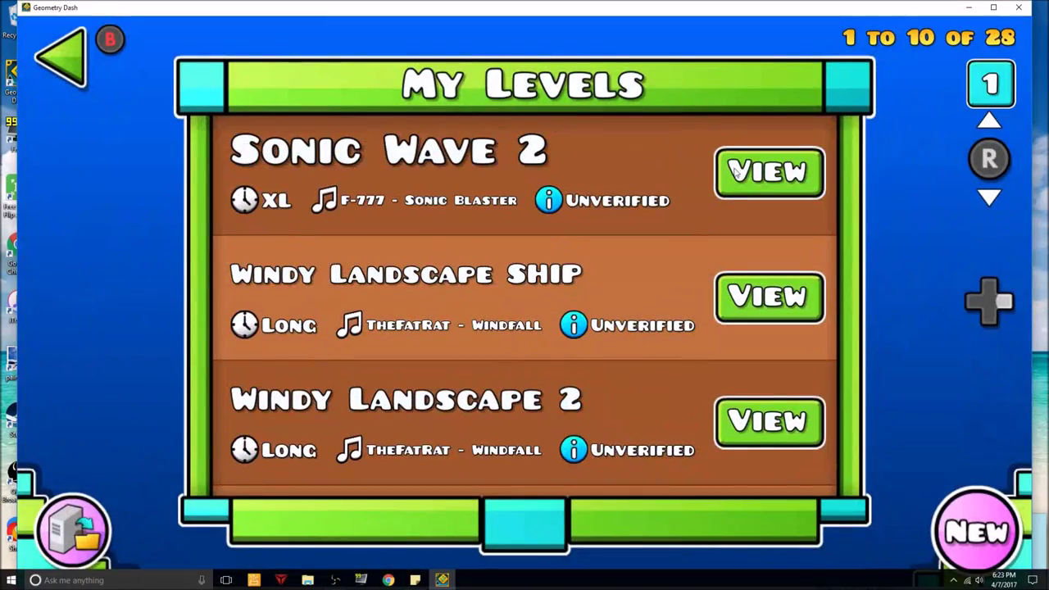
scroll(649, 279, down, 1)
click(744, 244)
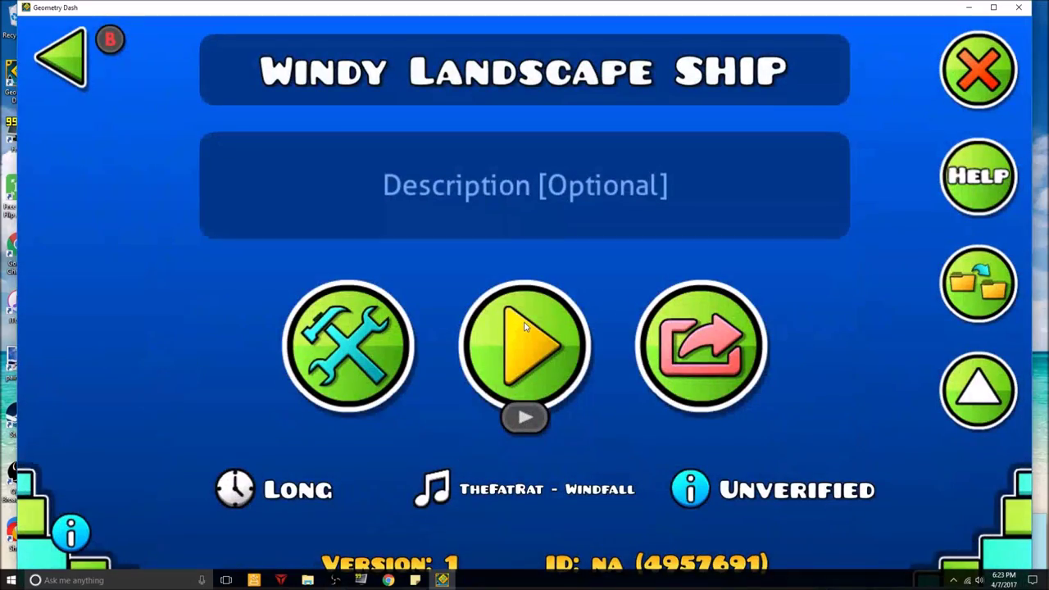
click(519, 322)
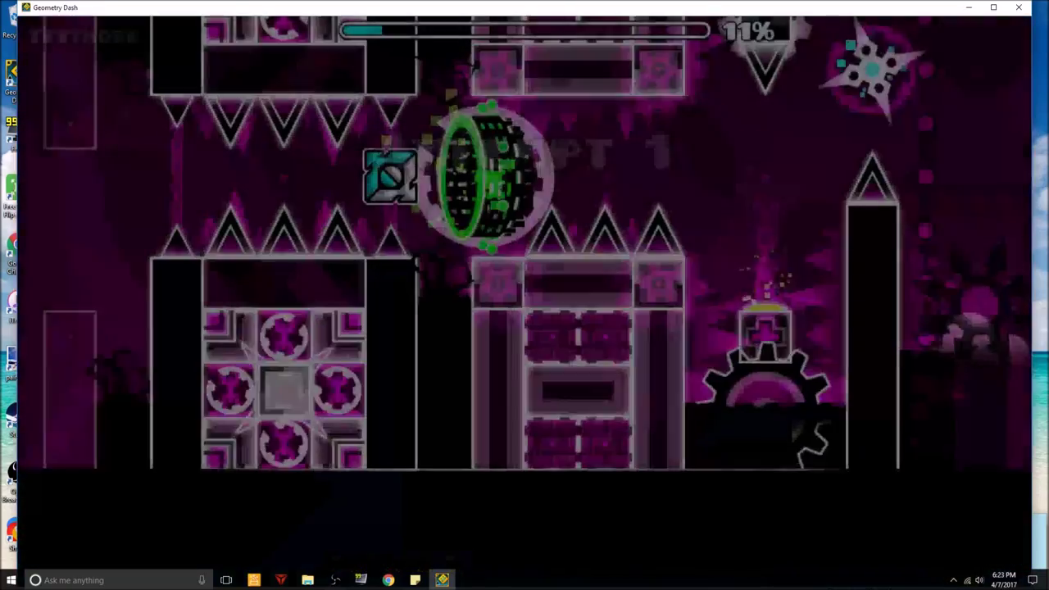
Switch Windy Landscape SHIP to practice mode and play through its early sections, placing checkpoints along the way
key(Escape)
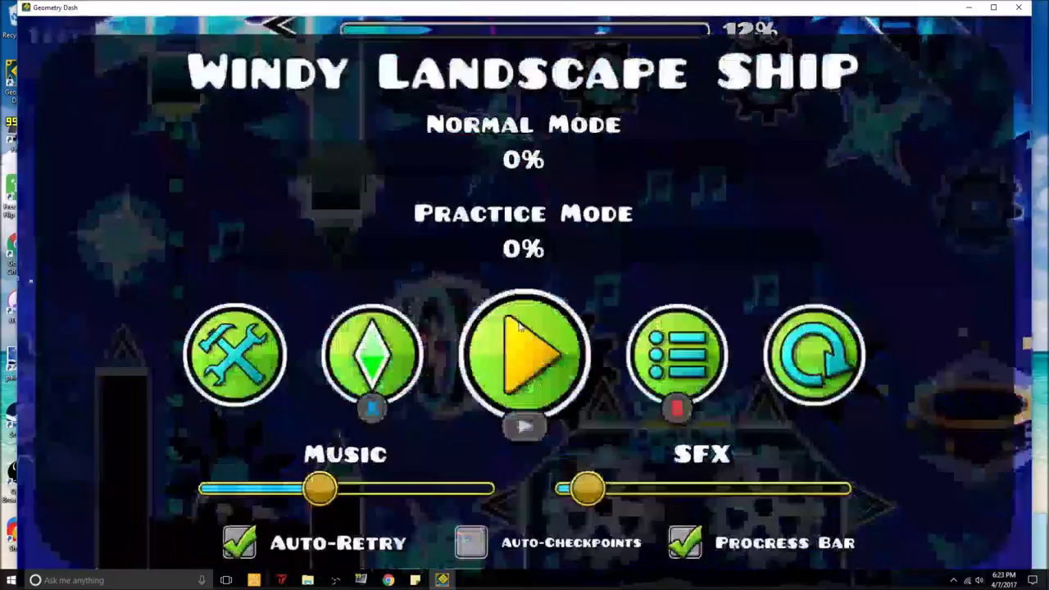
click(373, 354)
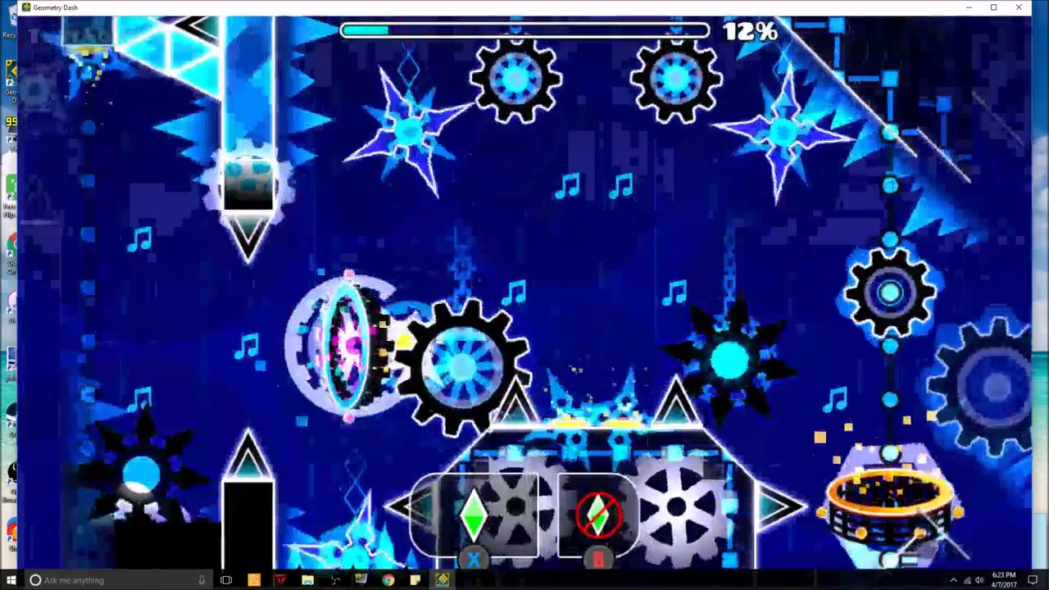
key(space)
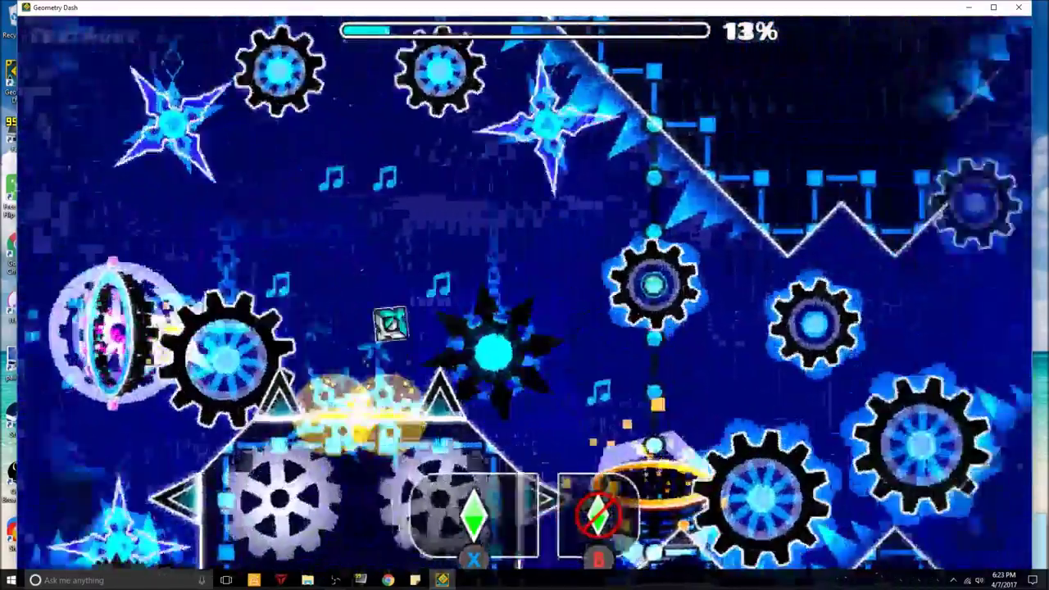
key(space)
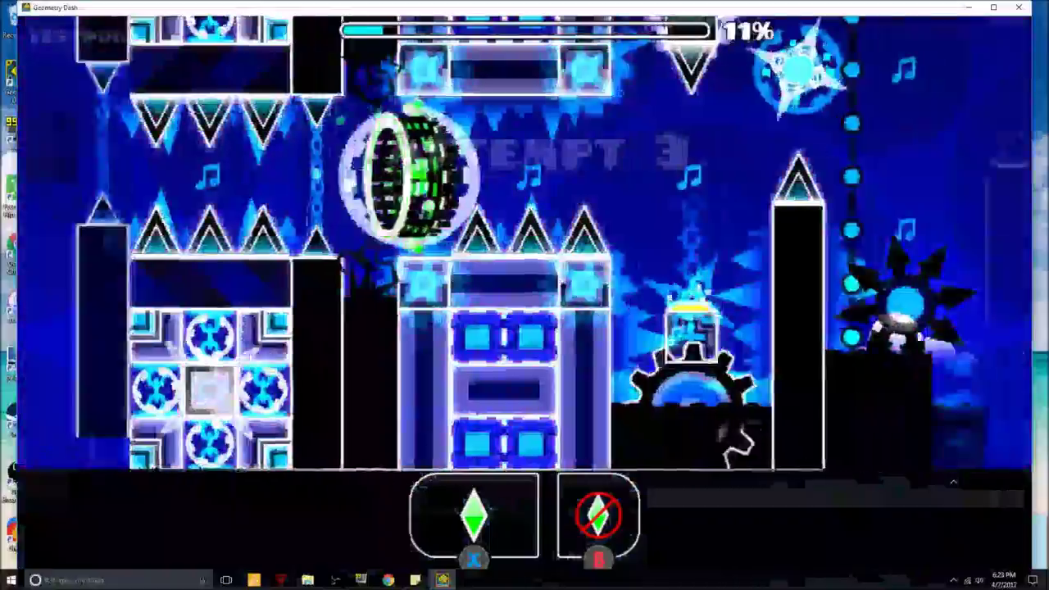
key(z)
key(z)
key(z)
key(z)
key(space)
key(z)
key(z)
key(space)
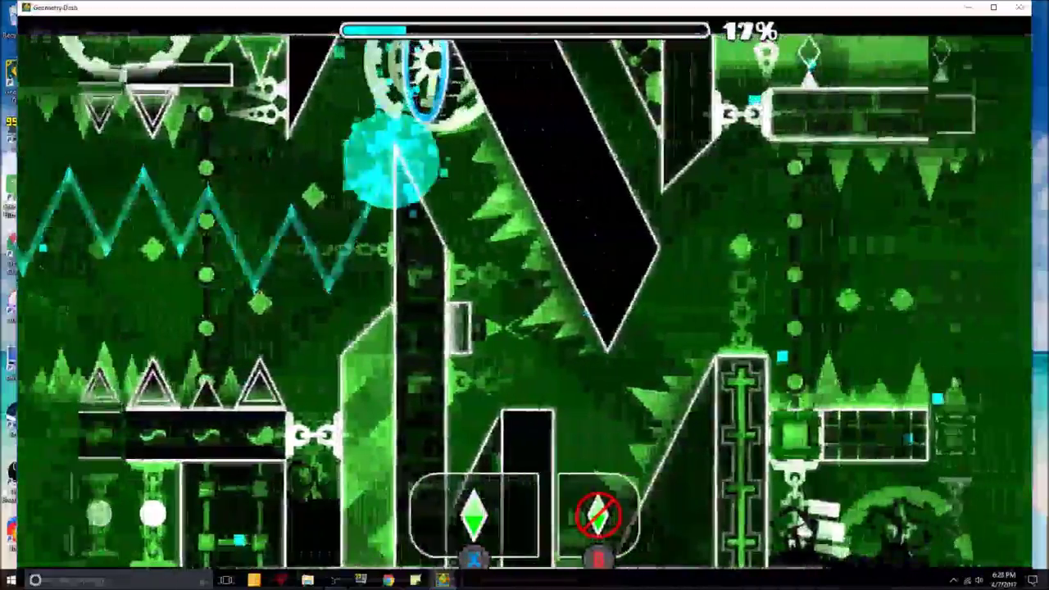
key(space)
key(space)
key(space)
key(space)
key(z)
key(z)
key(space)
key(space)
key(space)
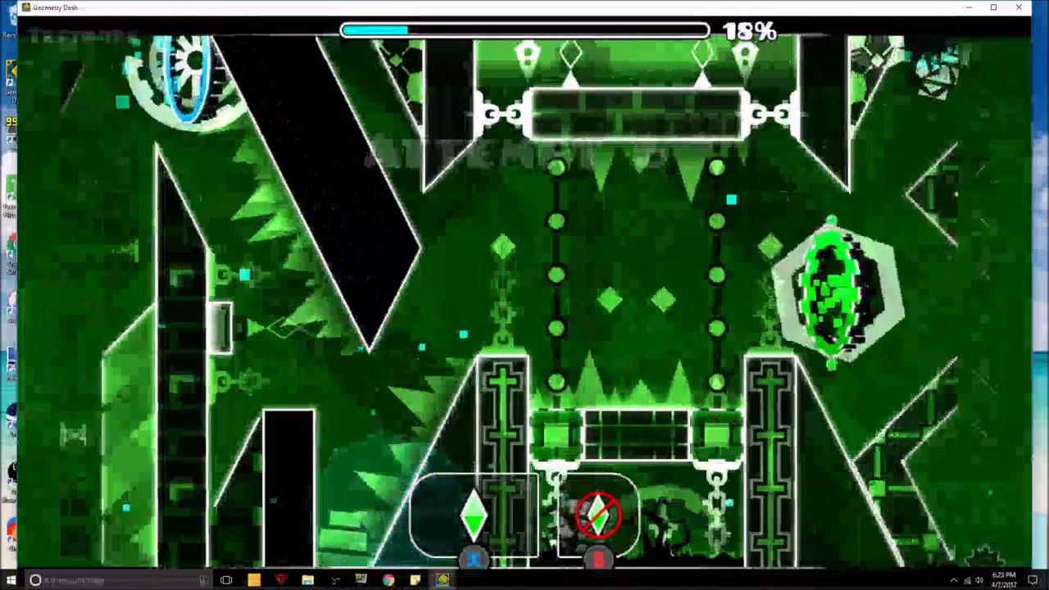
key(space)
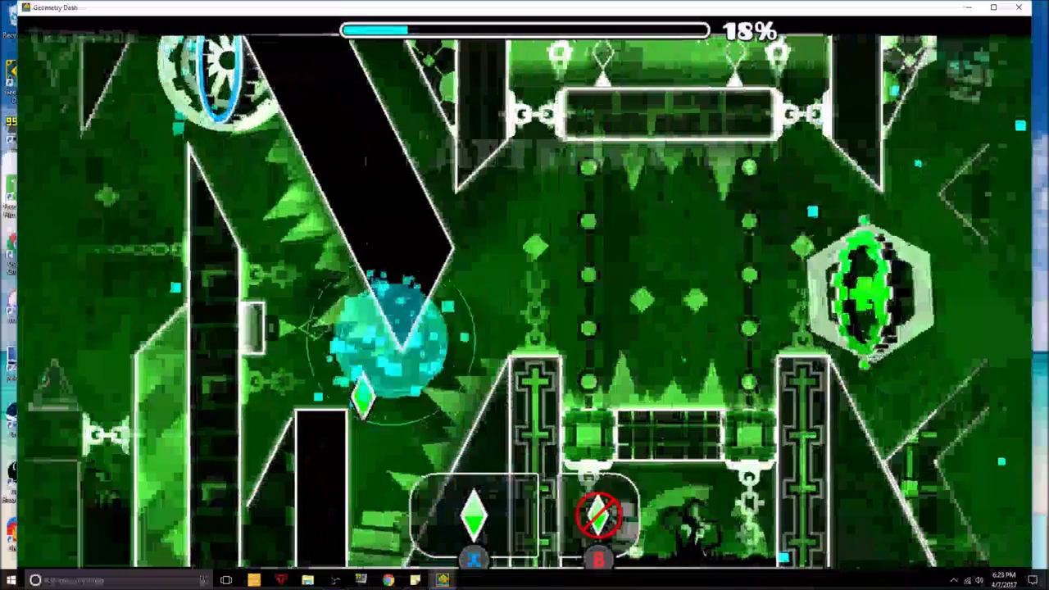
key(space)
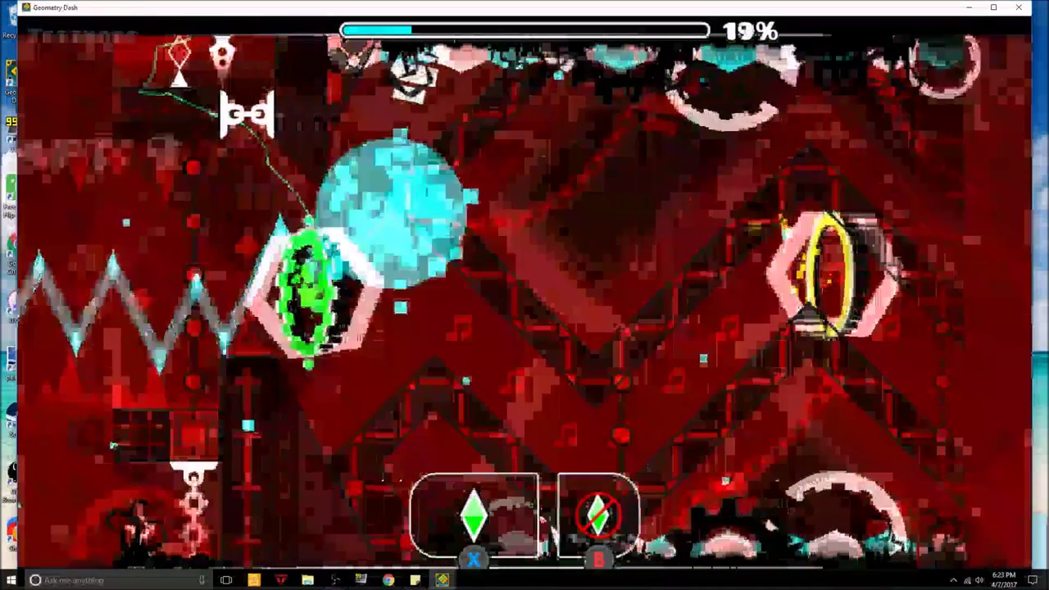
Leave the Windy Landscape SHIP level and close the game
key(Escape)
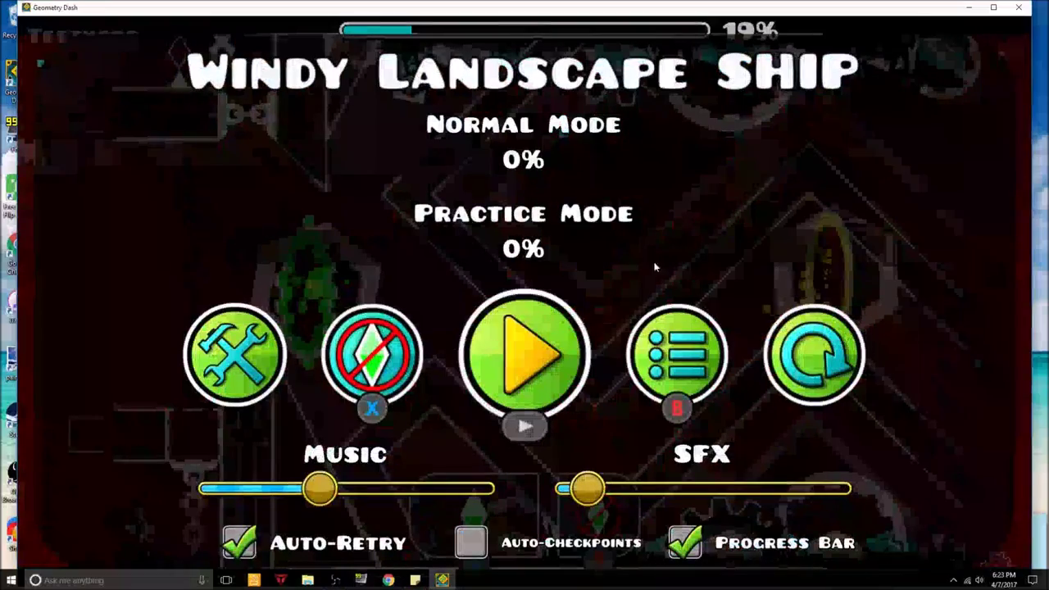
click(676, 355)
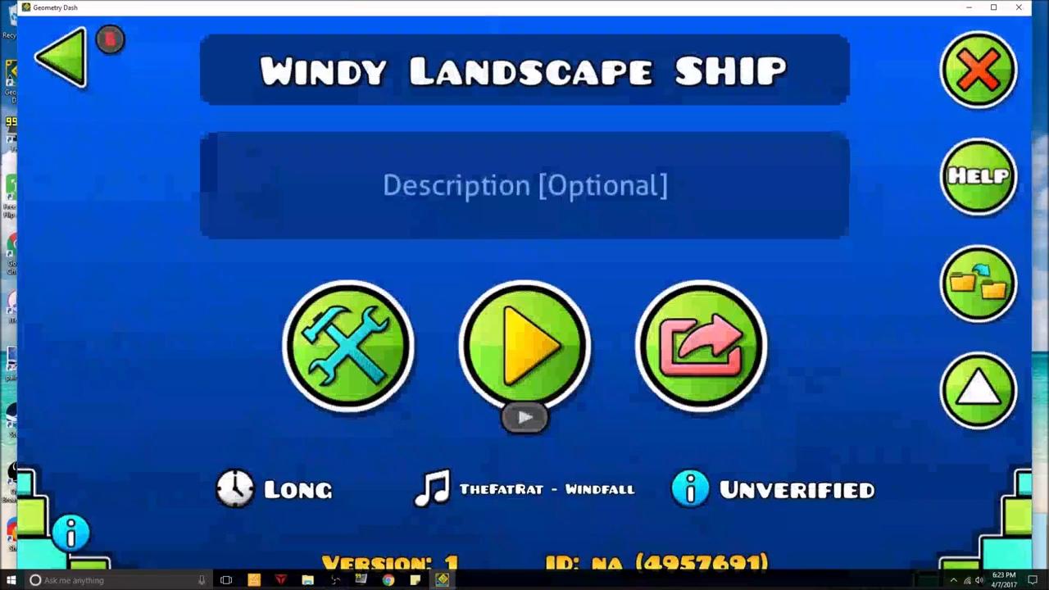
key(Escape)
click(1019, 7)
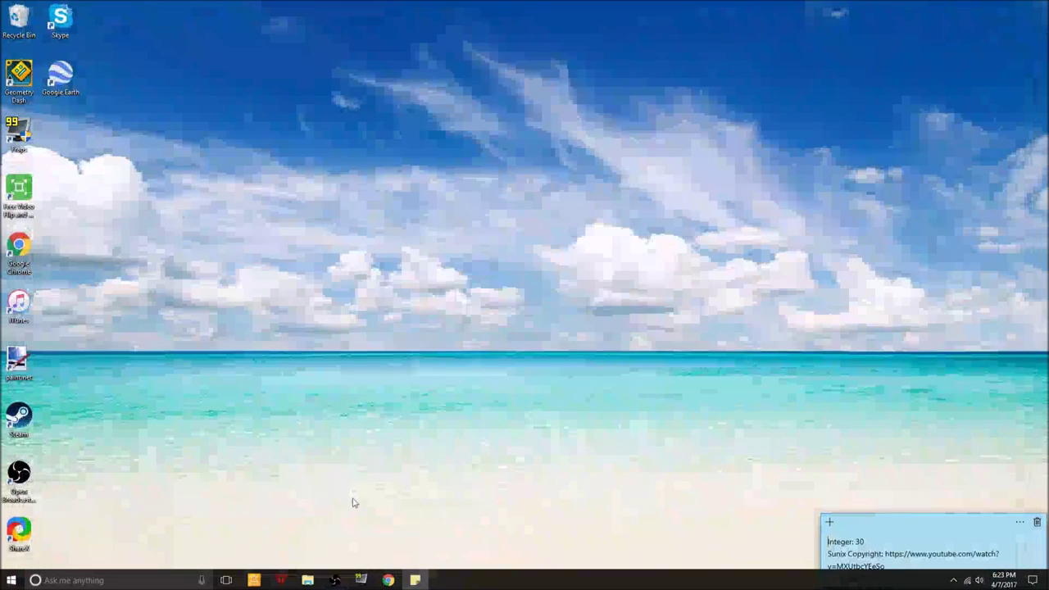
drag(508, 422, 639, 174)
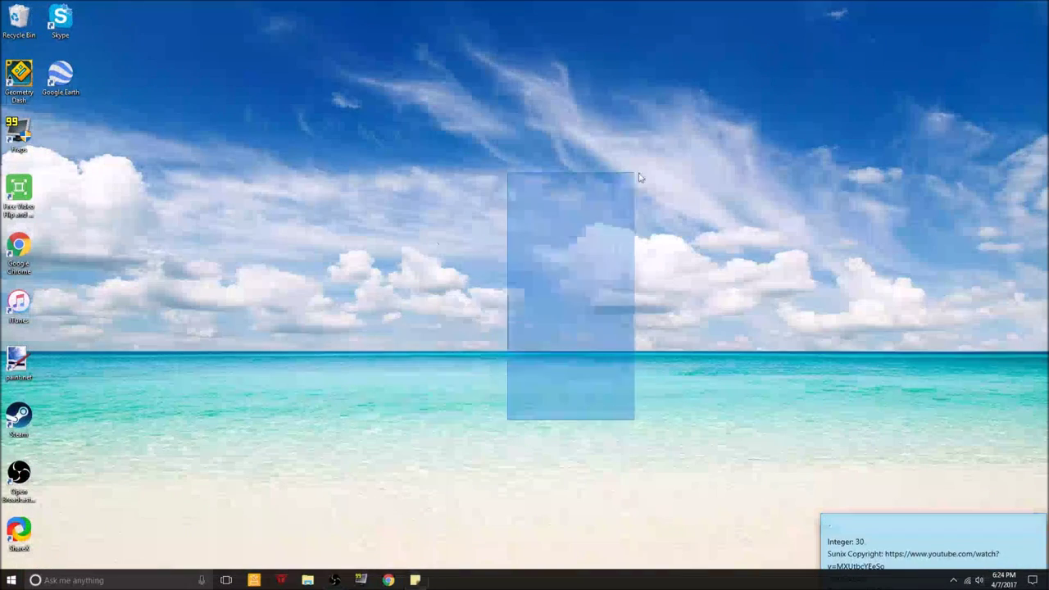
drag(231, 143, 721, 230)
drag(139, 100, 736, 433)
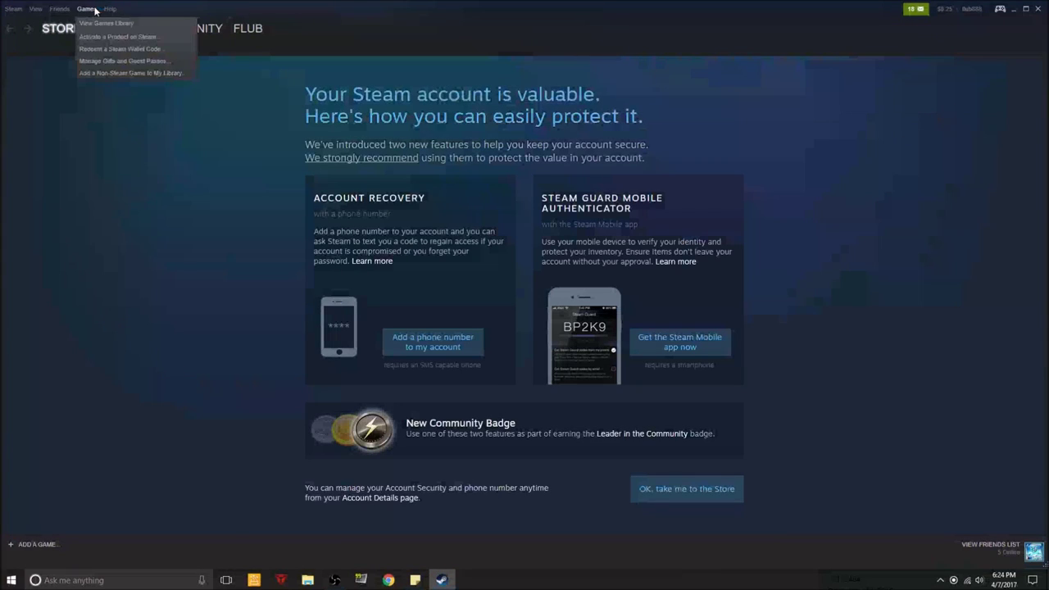
mouse_move(125, 9)
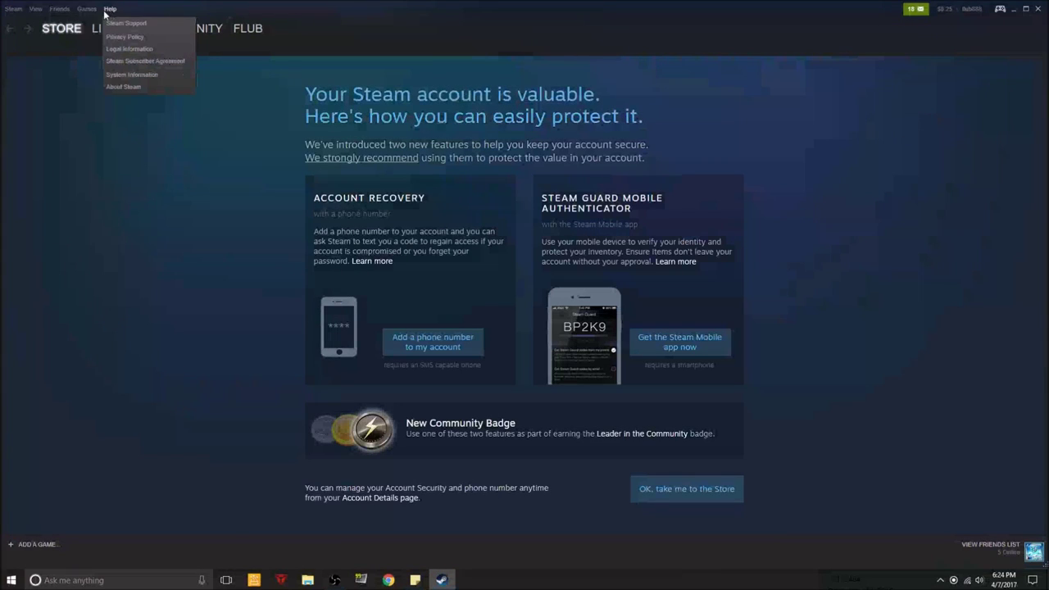
click(1014, 9)
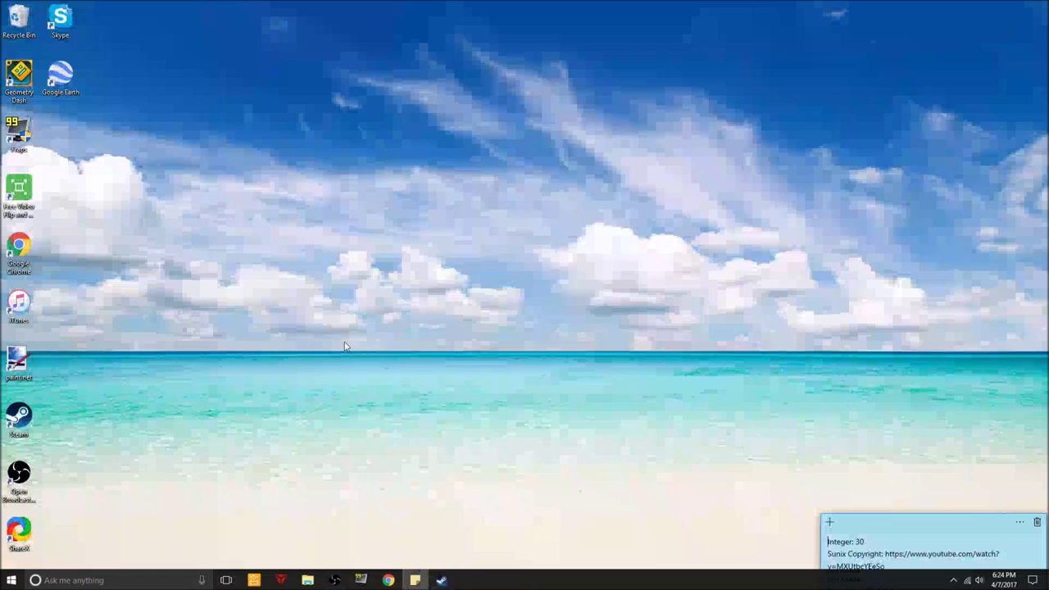
Switch to Steam and browse the local files of Geometry Dash through its properties in the games library
click(441, 581)
click(91, 11)
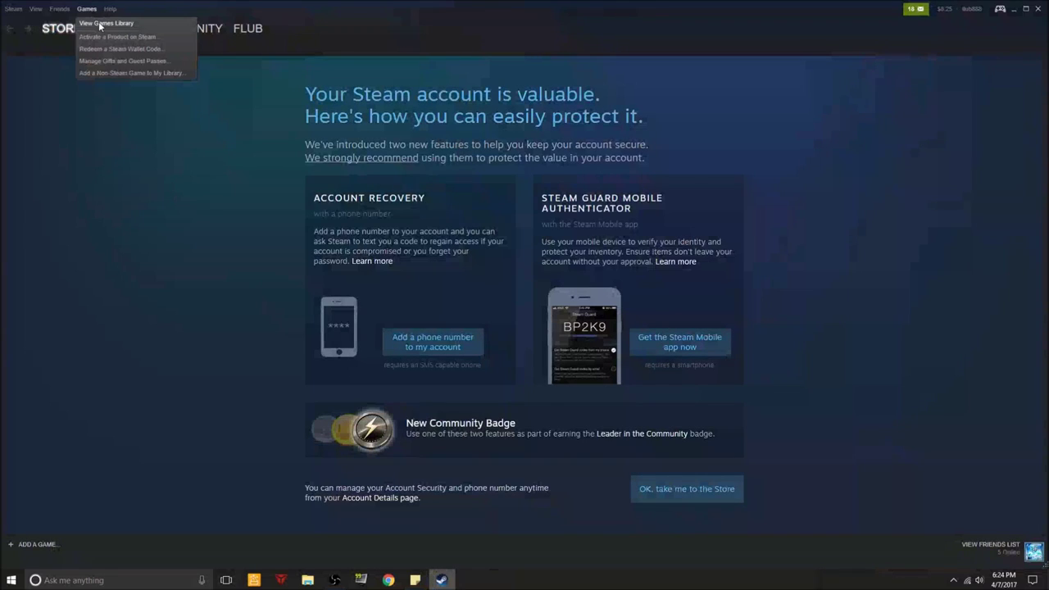
click(100, 24)
right_click(61, 112)
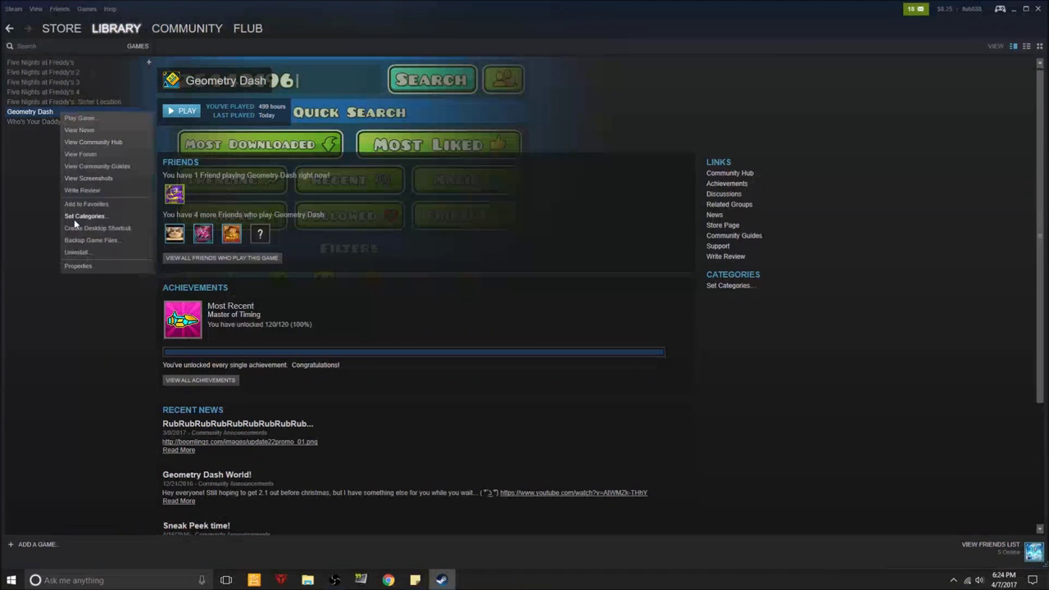
click(79, 267)
click(490, 152)
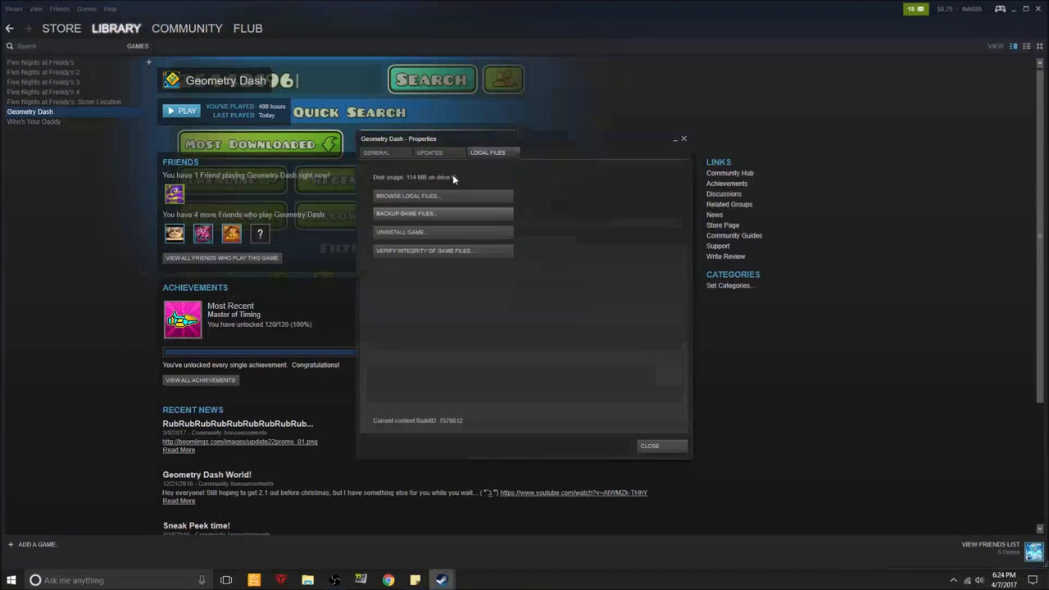
click(437, 196)
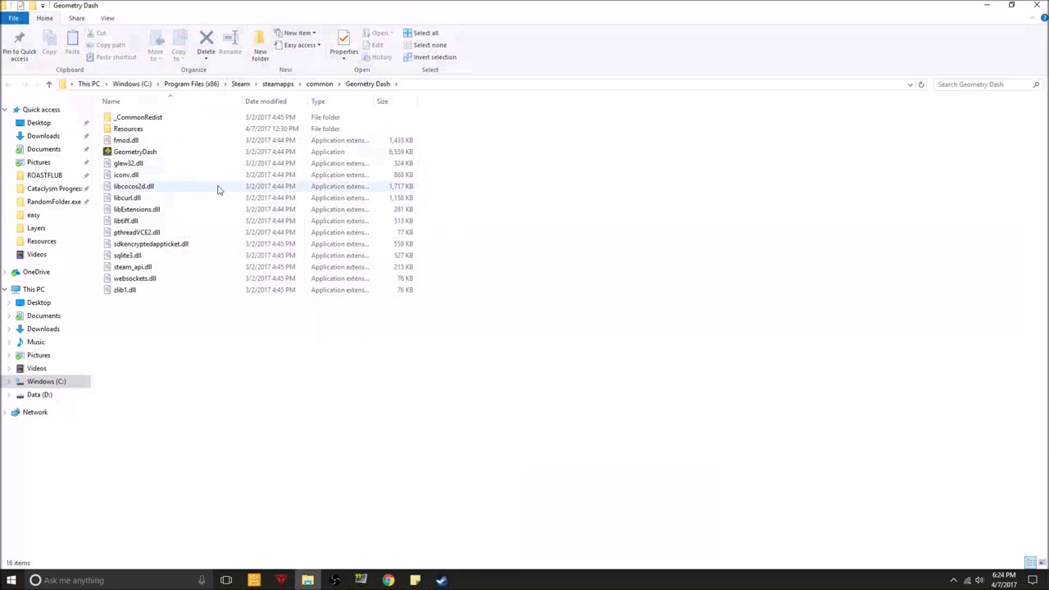
Open the Resources folder of Geometry Dash and search it for "stayInsideme"
double_click(164, 129)
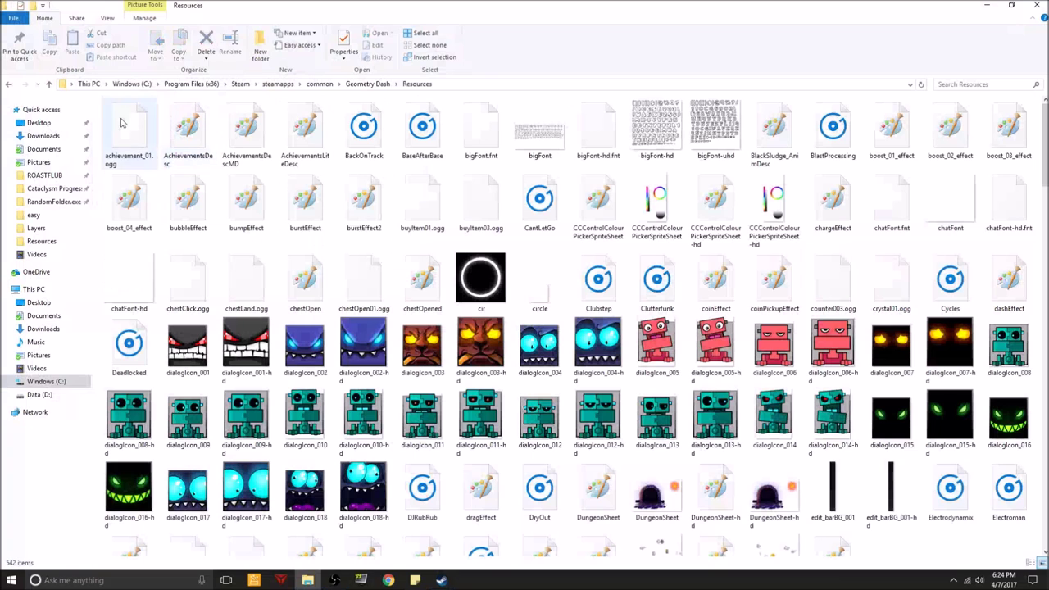
click(9, 83)
double_click(109, 131)
click(992, 82)
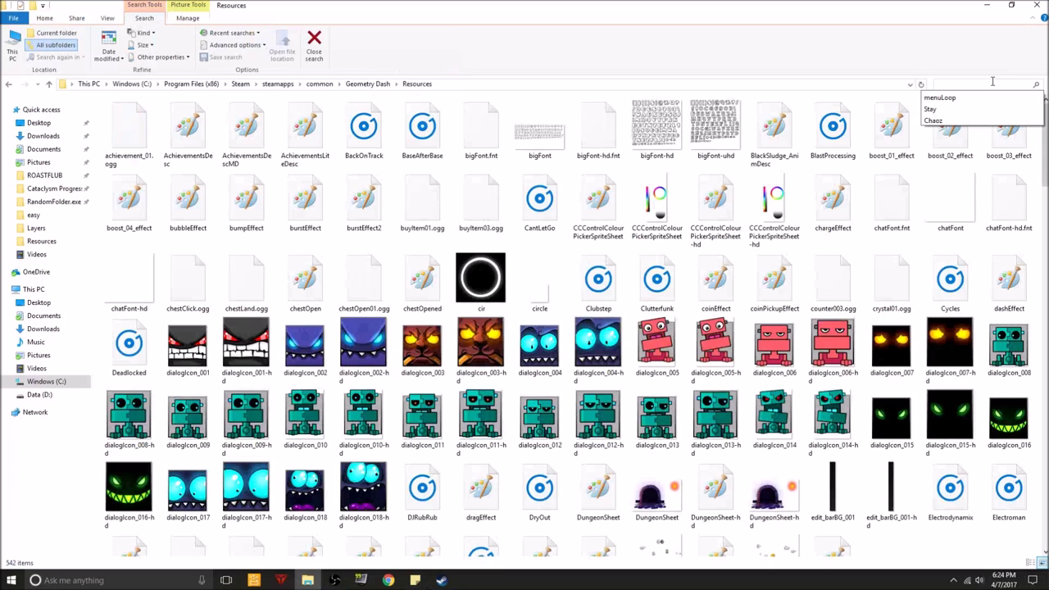
text(stayInsideme)
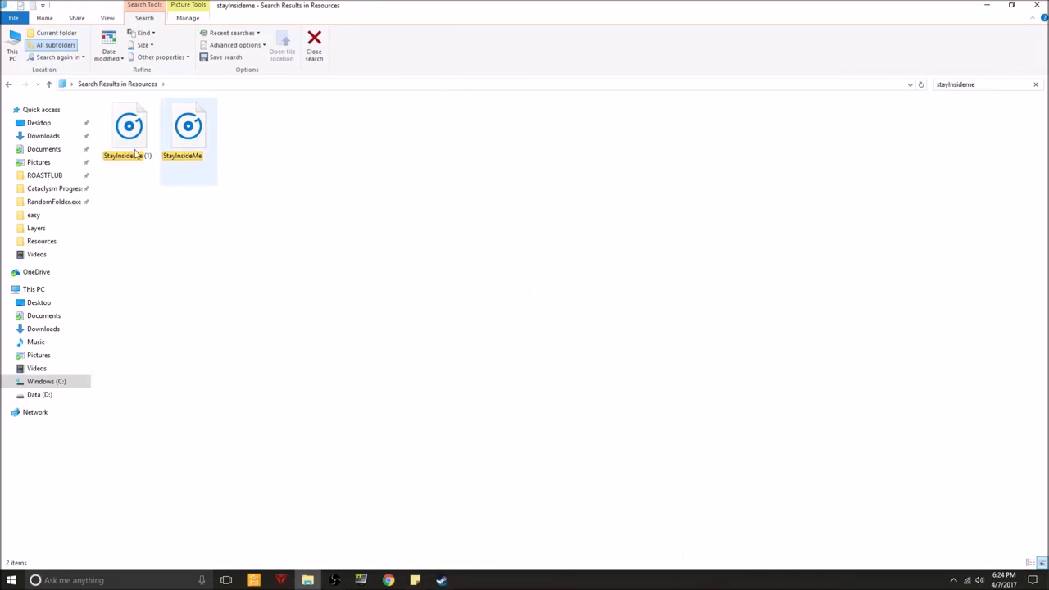
Play the StayInsideMe file to check which song it contains, and close the music player
click(170, 156)
double_click(175, 144)
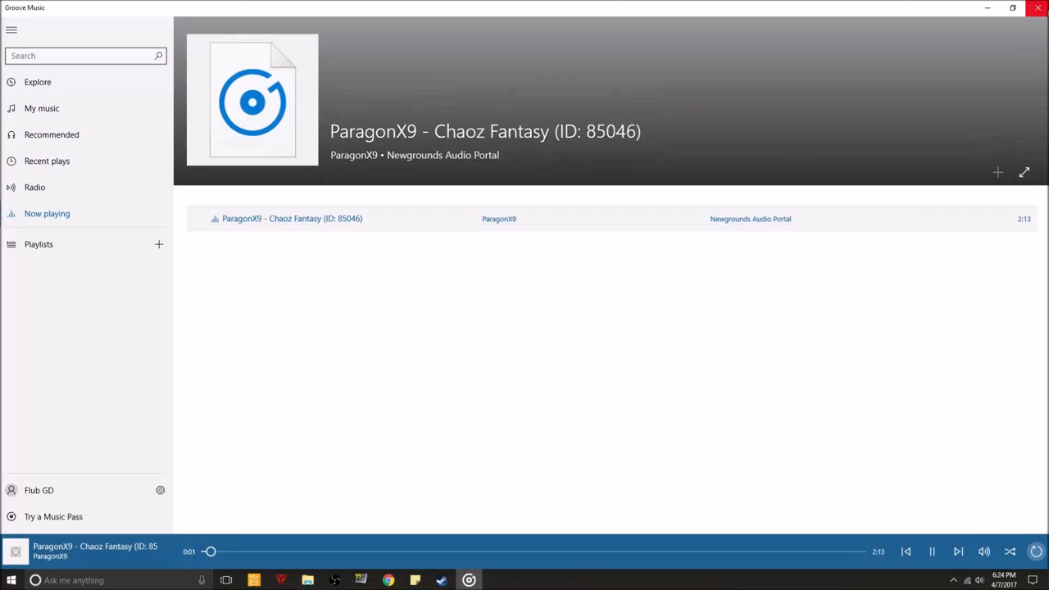
click(1039, 7)
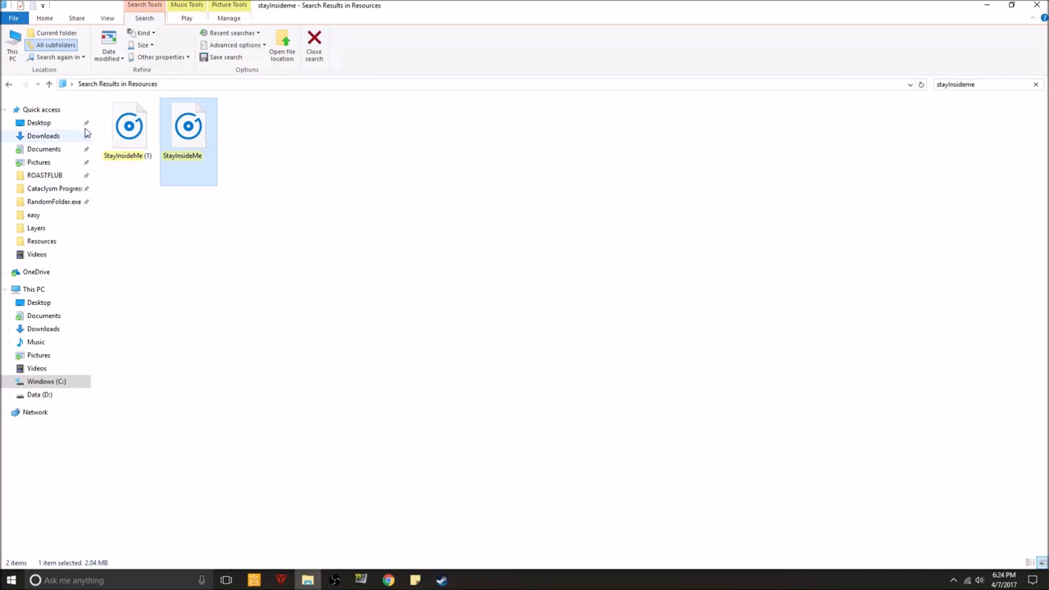
double_click(190, 150)
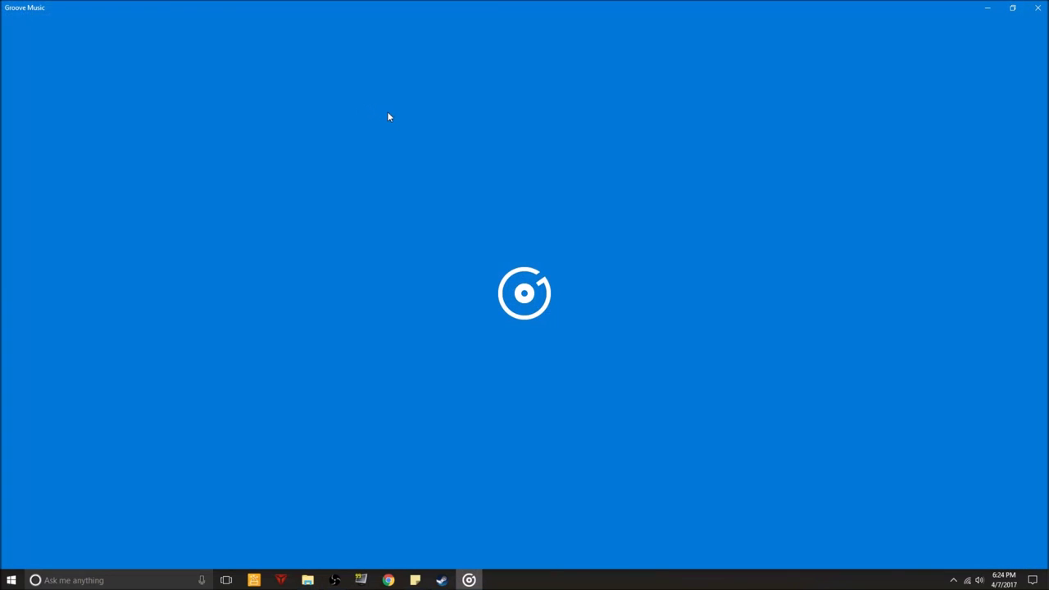
key(alt+F4)
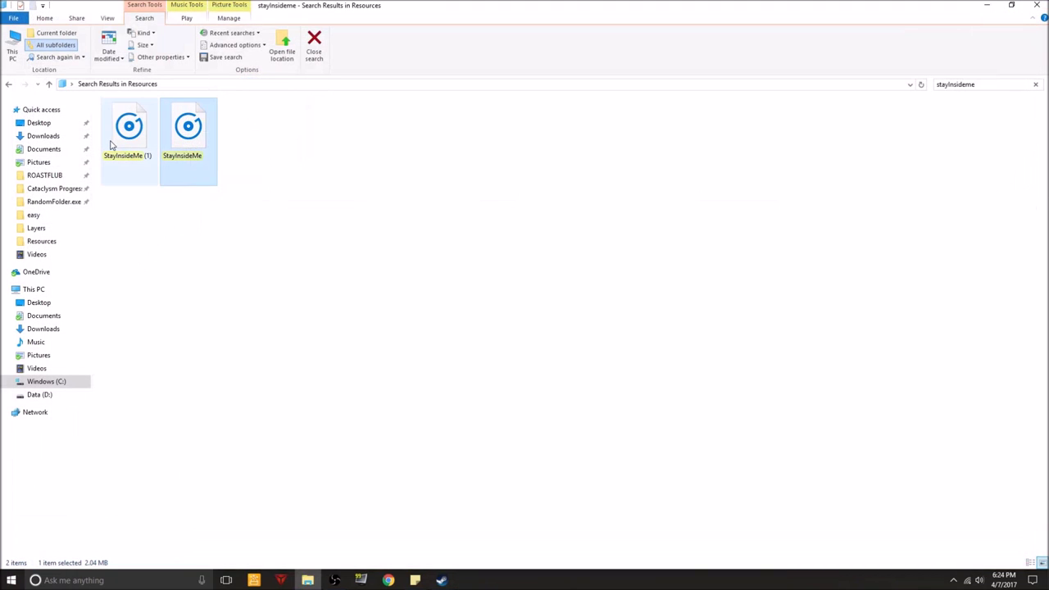
Open the StayInsideMe (1) file in the music player, close the player, and select the StayInsideMe file
click(112, 144)
double_click(123, 146)
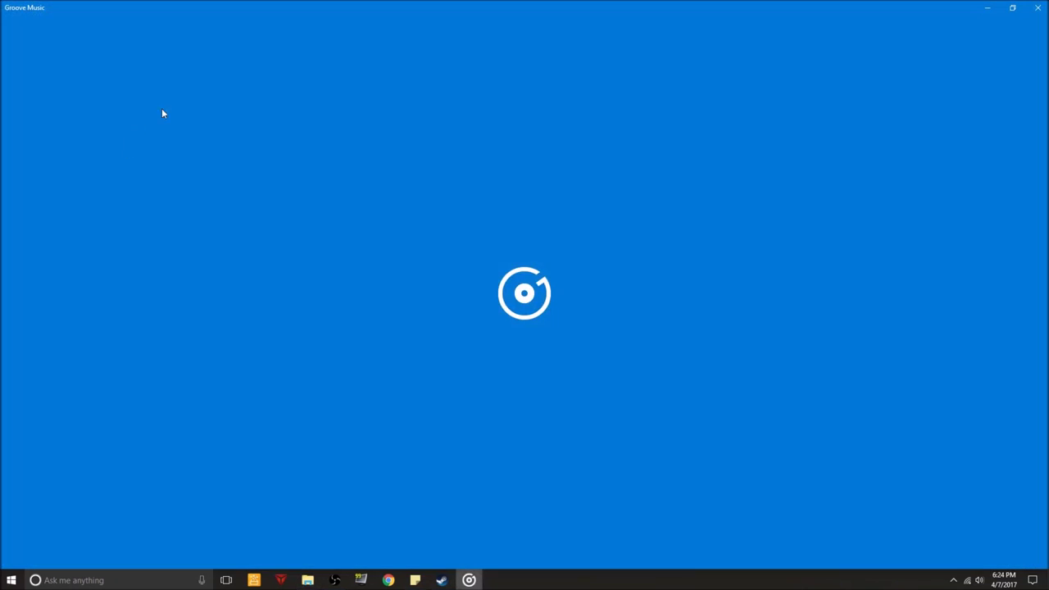
key(alt+F4)
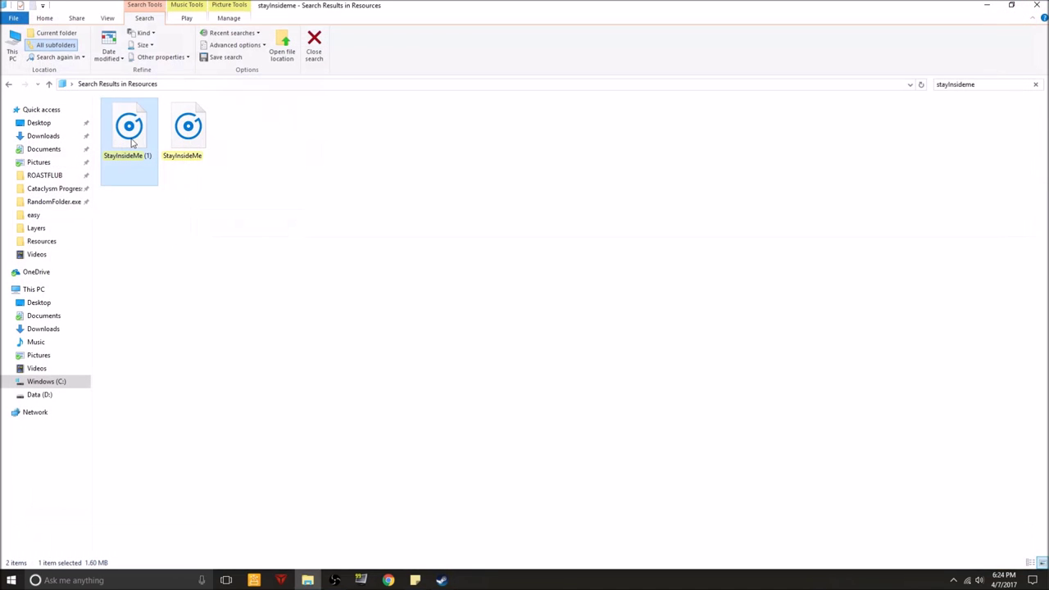
click(197, 152)
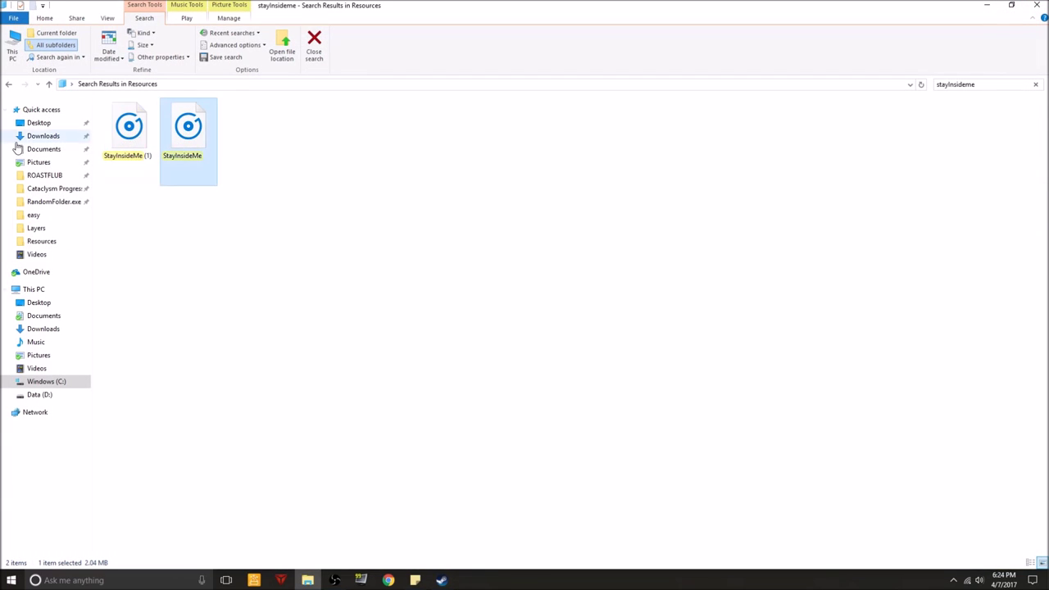
Open a second File Explorer window, browse to the Songs folder in Videos, and select the song At The Speed of Light
right_click(315, 584)
click(292, 520)
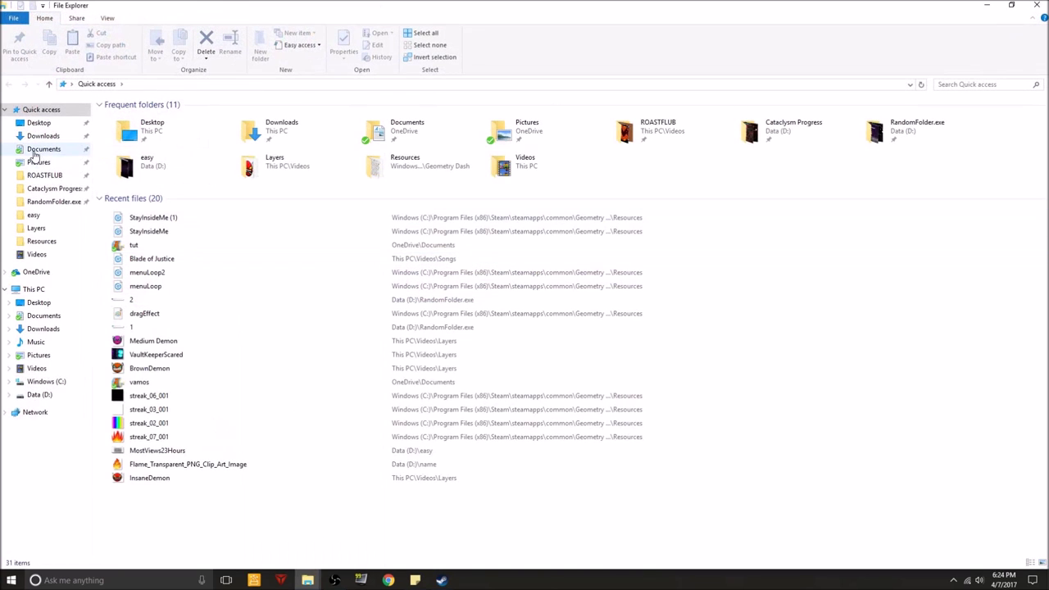
click(36, 254)
double_click(366, 137)
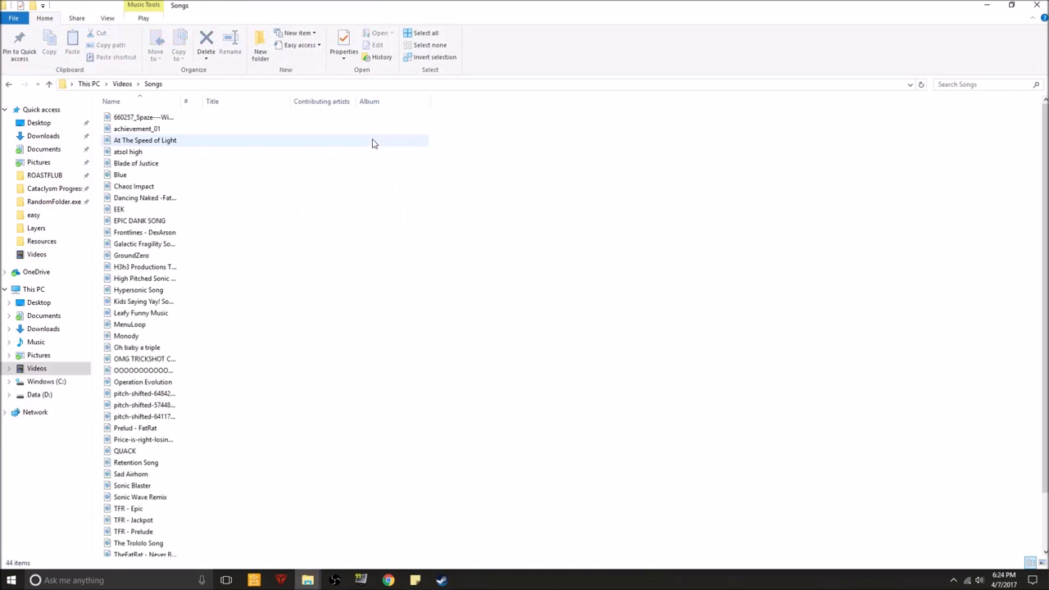
click(136, 163)
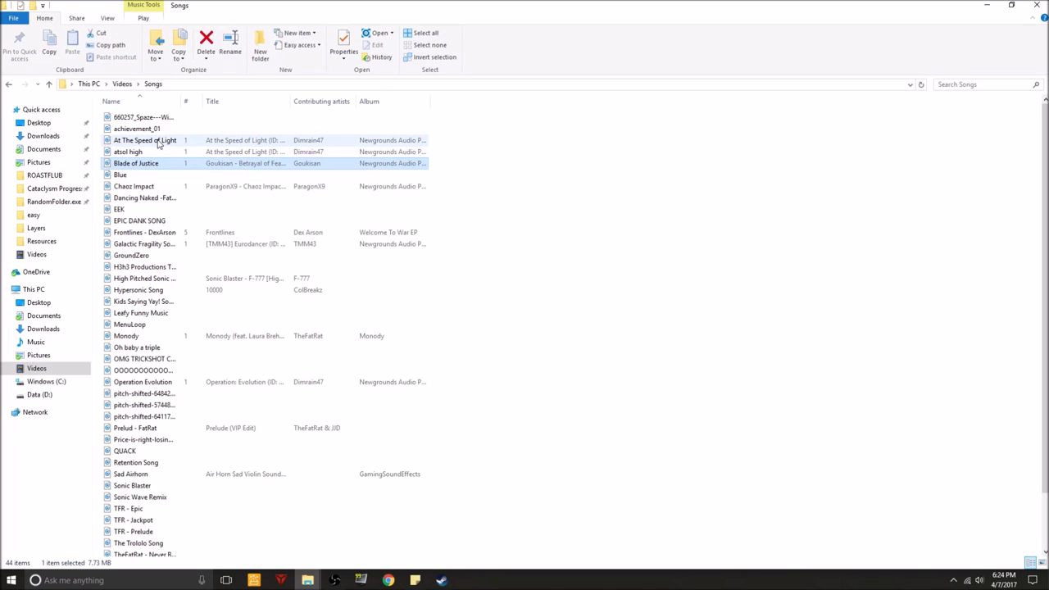
click(162, 143)
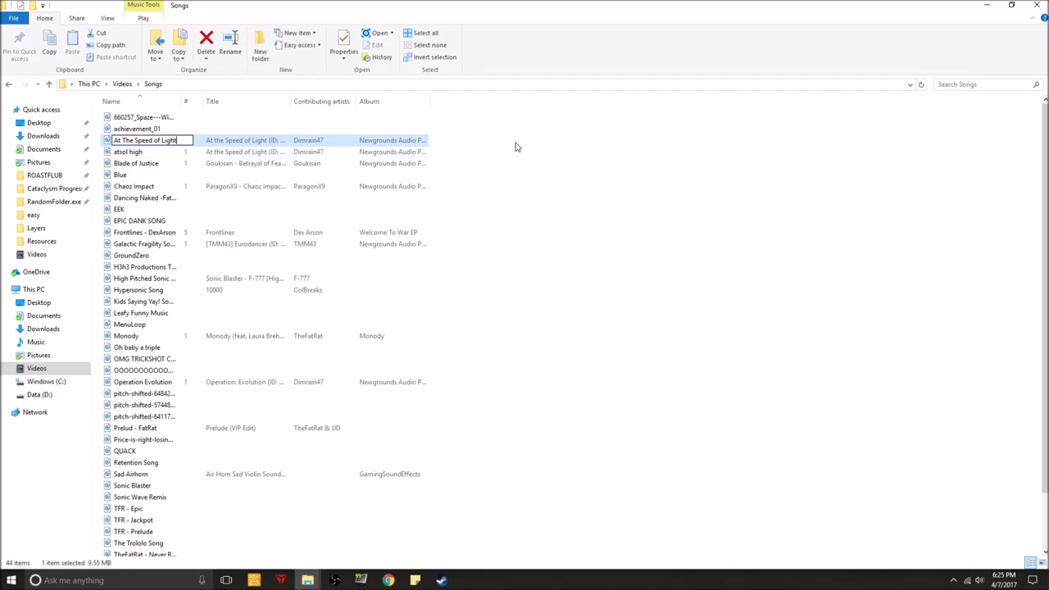
Transfer the song At The Speed of Light from the Songs folder in Videos into the Resources folder, and open Resources
click(41, 242)
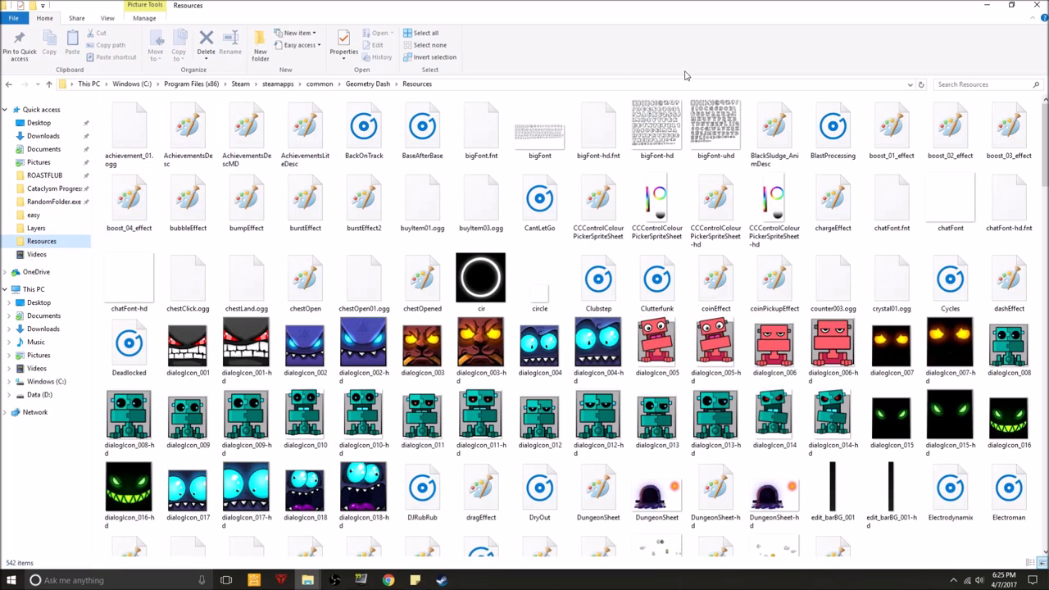
right_click(72, 240)
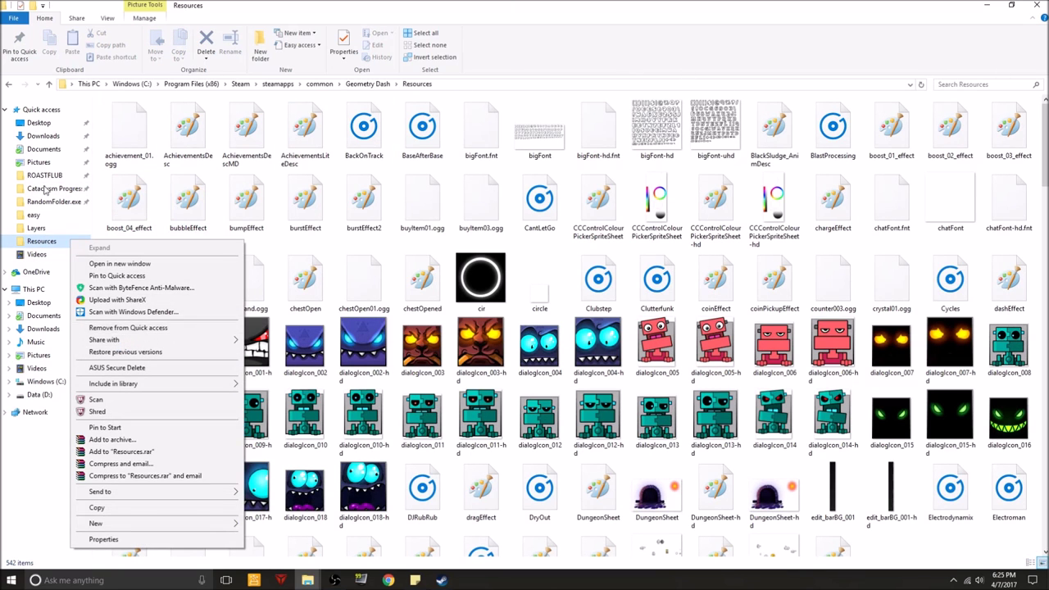
click(37, 256)
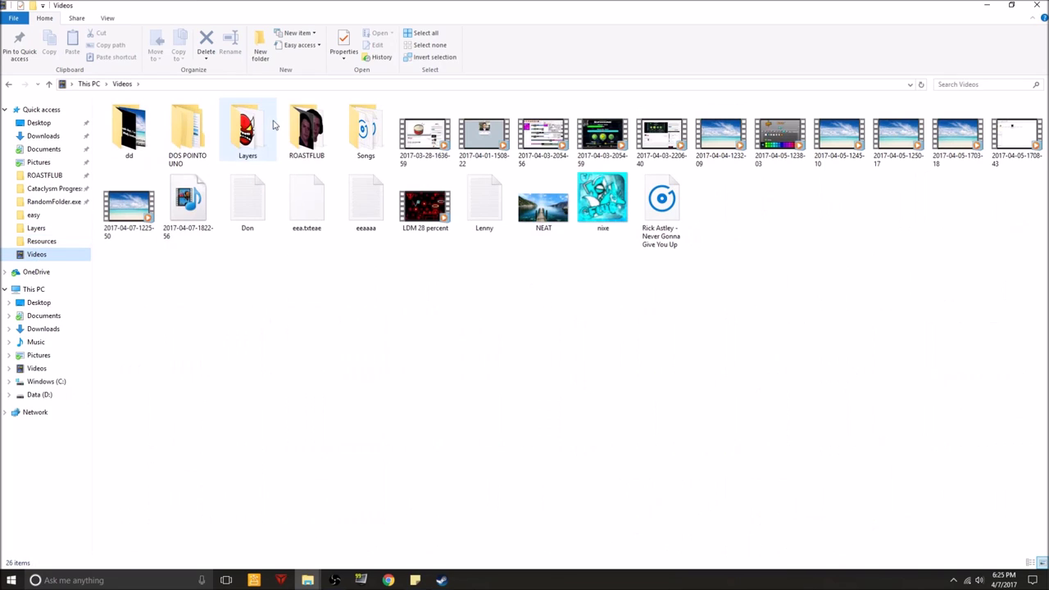
double_click(361, 127)
click(148, 140)
drag(148, 140, 56, 248)
click(56, 246)
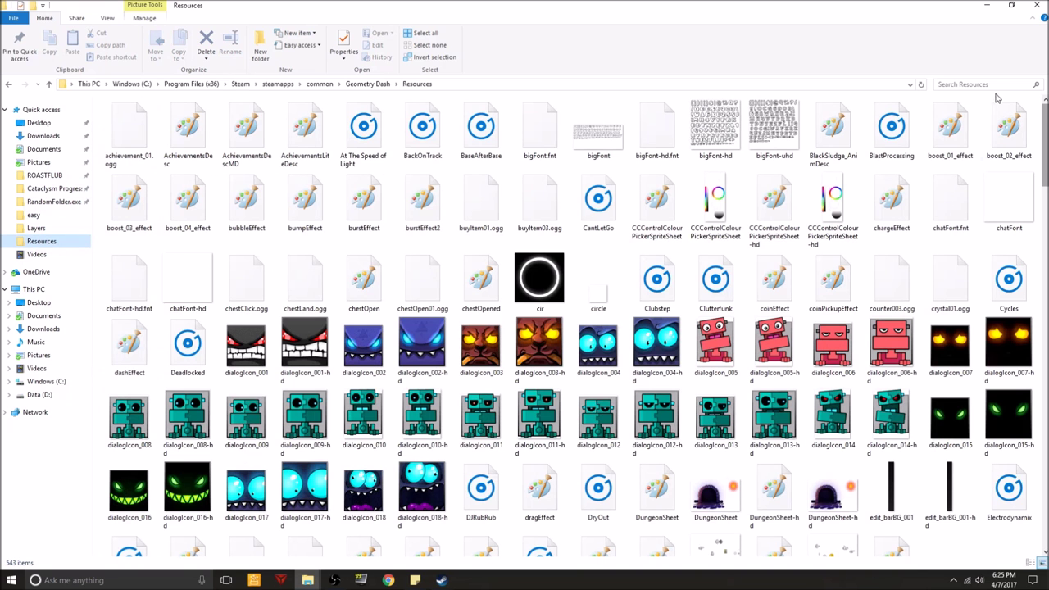
click(989, 85)
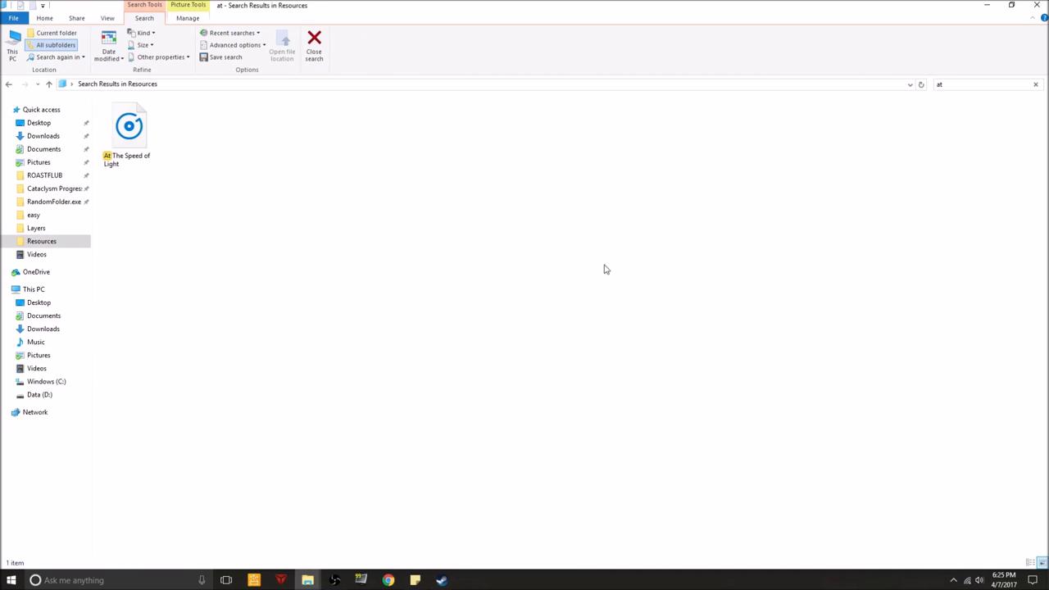
click(117, 136)
right_click(139, 144)
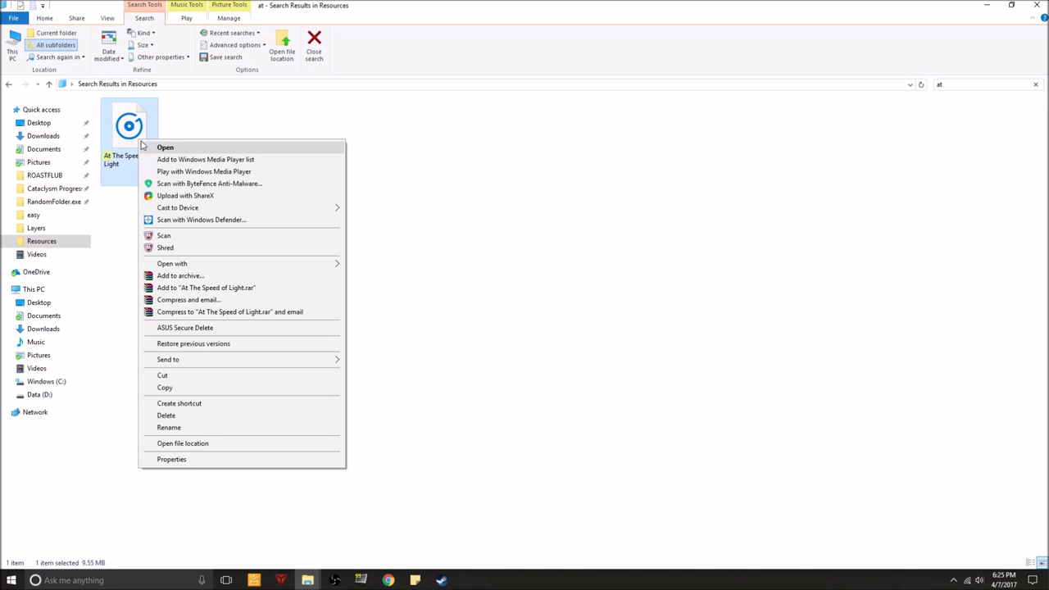
click(457, 164)
right_click(135, 146)
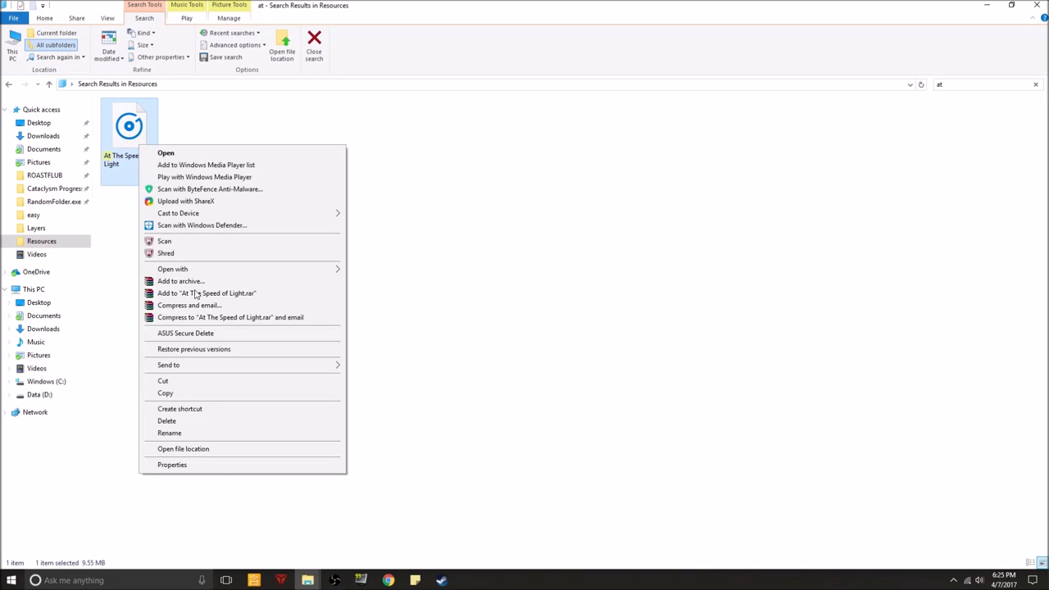
click(209, 433)
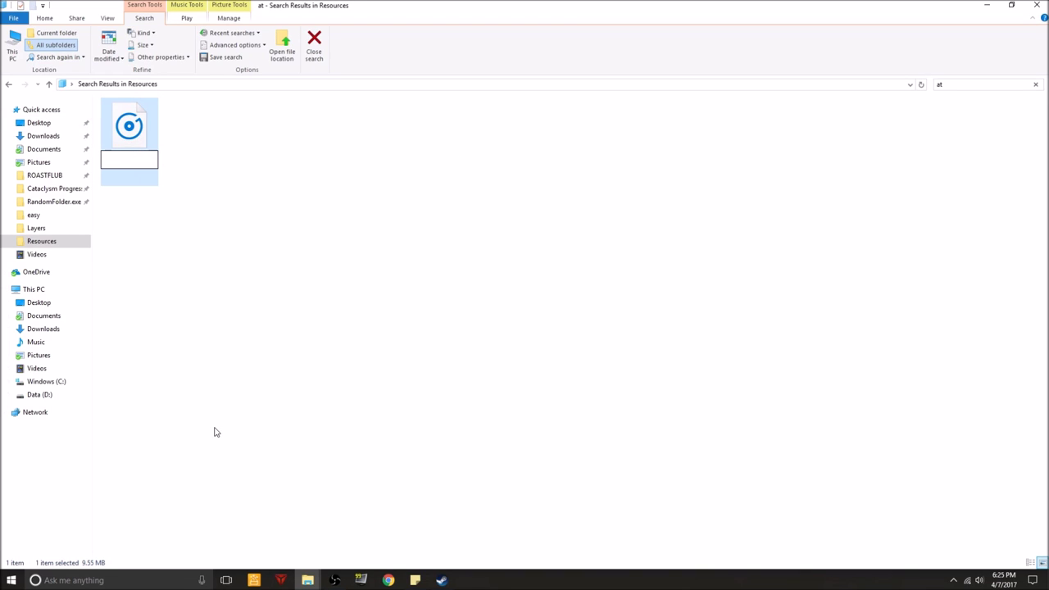
click(575, 155)
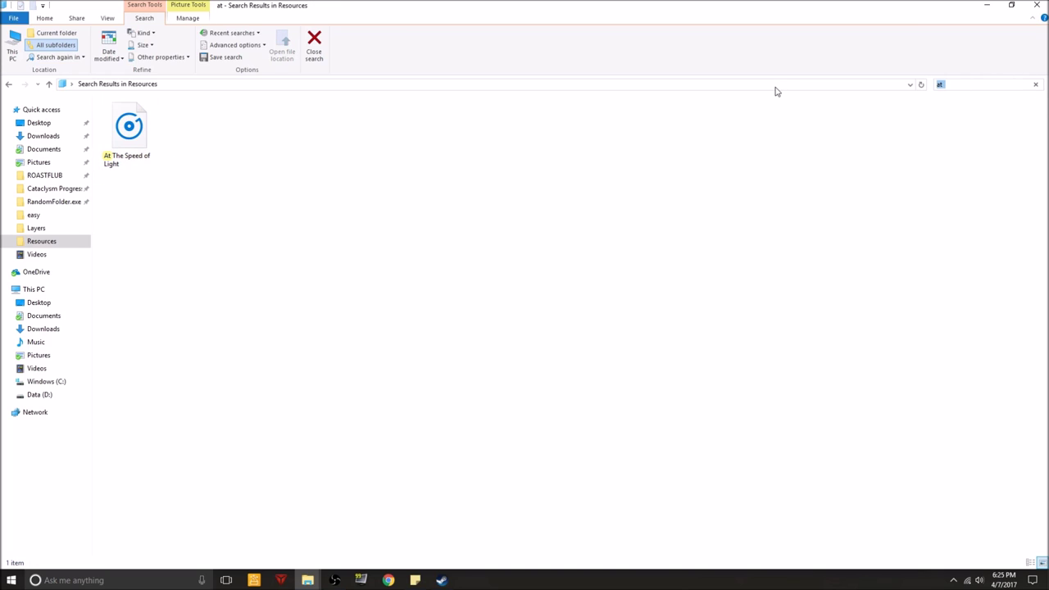
Search Resources for "StayInside" and rename the original StayInsideMe file as "poop"
text(StayInside)
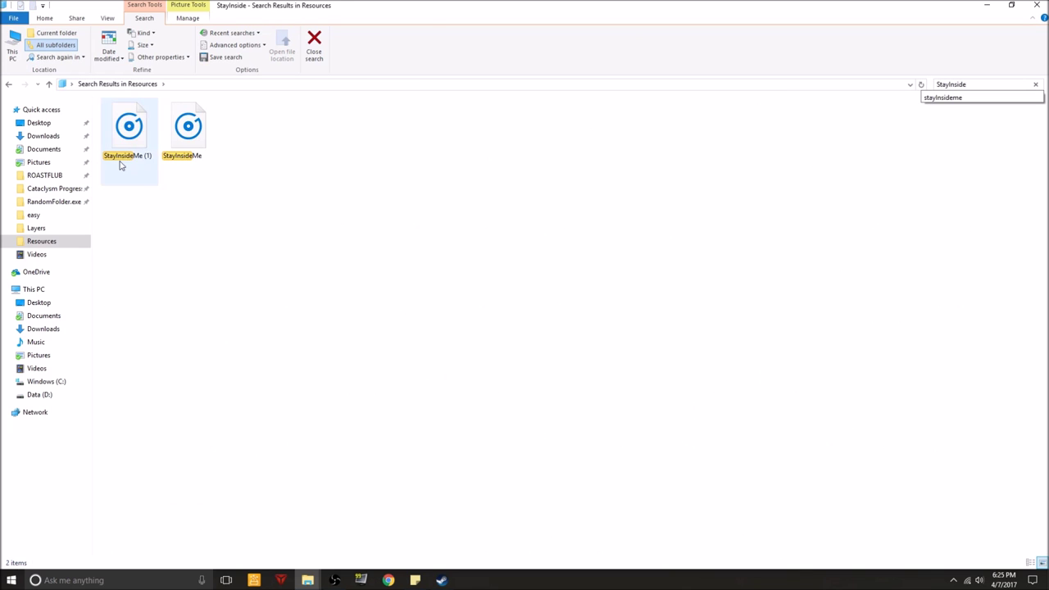
click(197, 138)
right_click(194, 132)
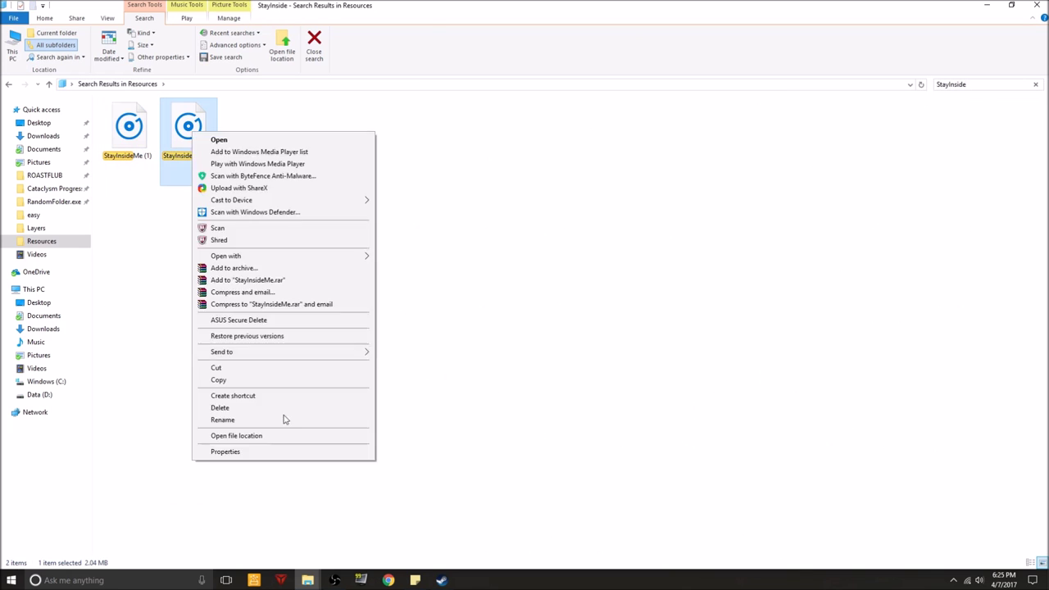
click(259, 419)
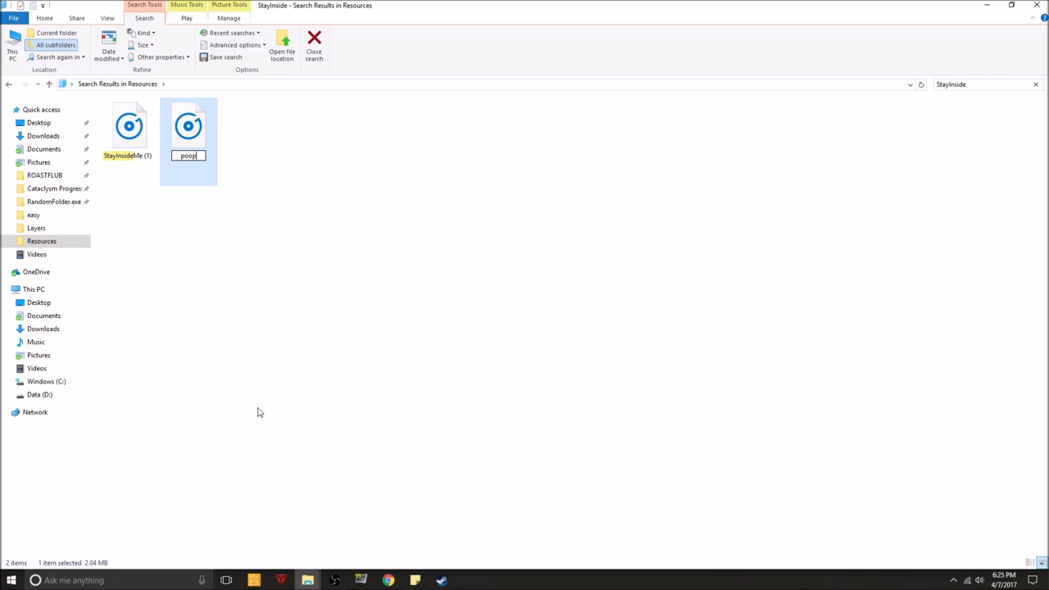
key(Return)
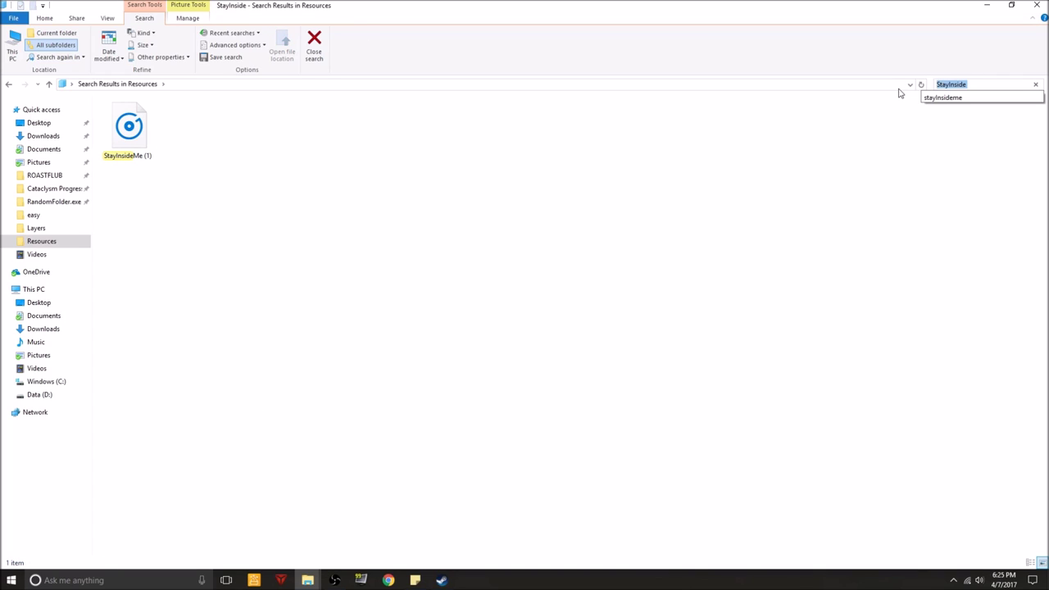
Search Resources for "at the" and rename the At The Speed of Light file as StayInsideMe
key(BackSpace)
text(at the)
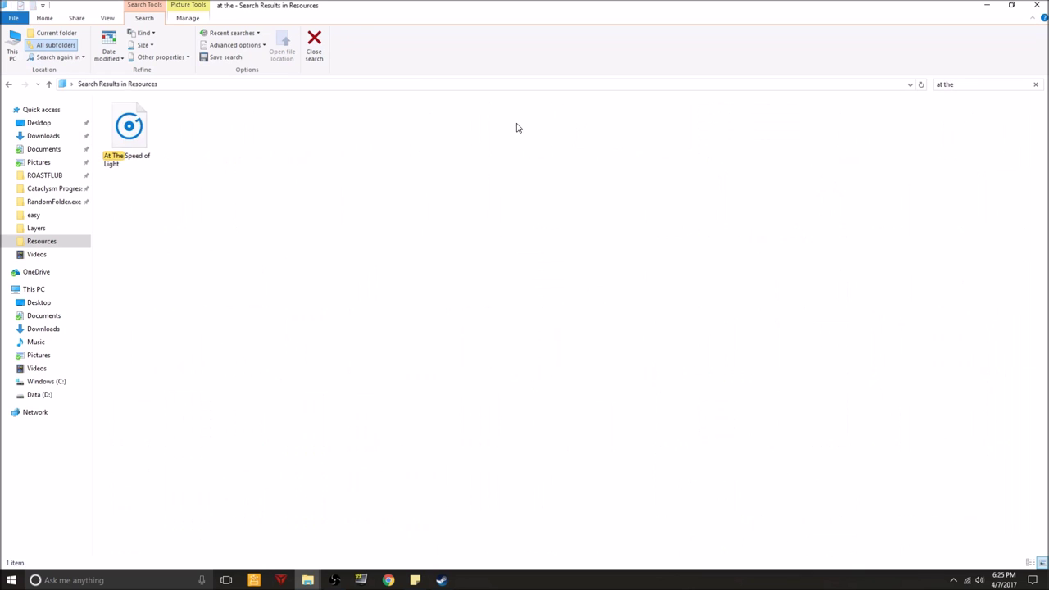
right_click(112, 145)
click(141, 432)
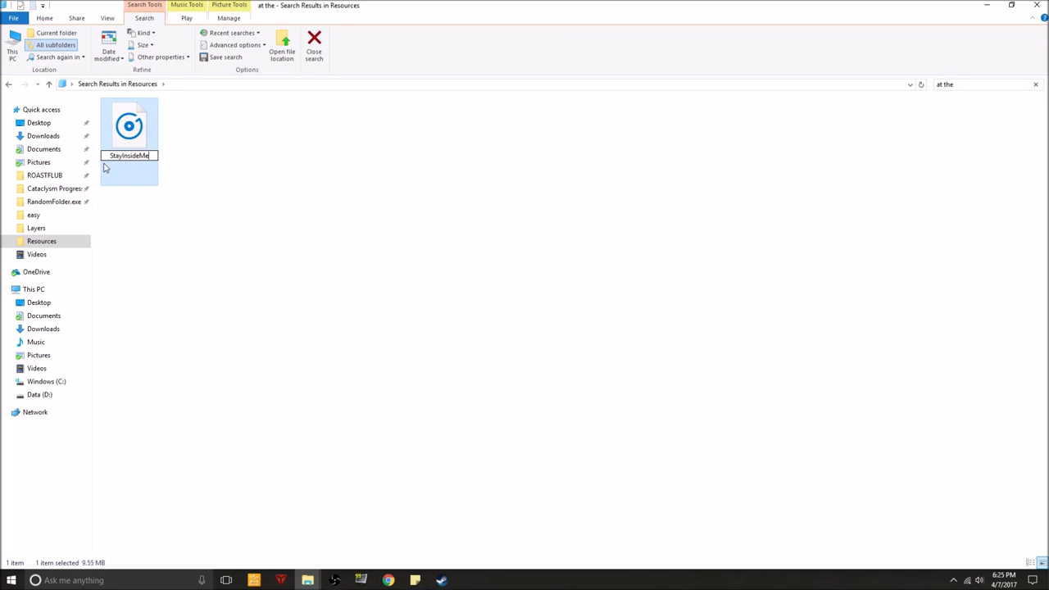
key(Return)
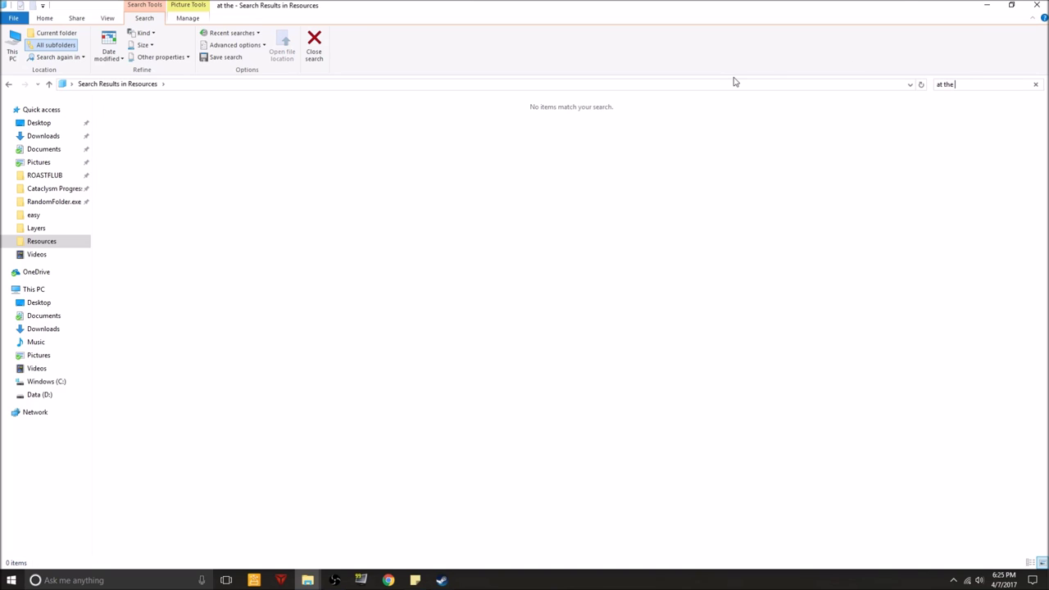
Search Resources for "stayins", play StayInsideMe (1) and StayInsideMe to check their songs, and close the music player each time
key(Escape)
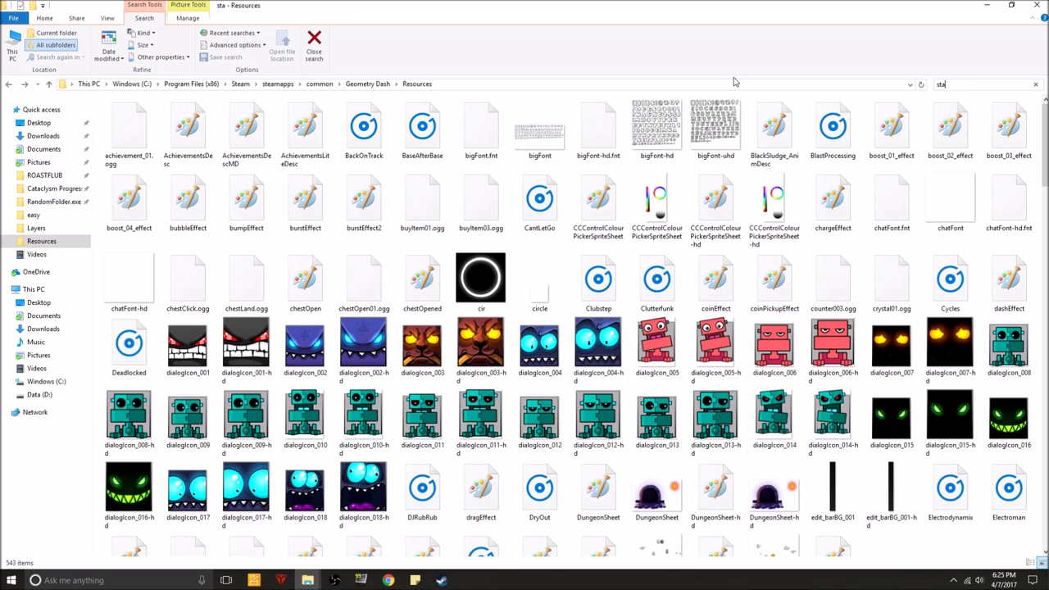
text(stayins)
click(123, 139)
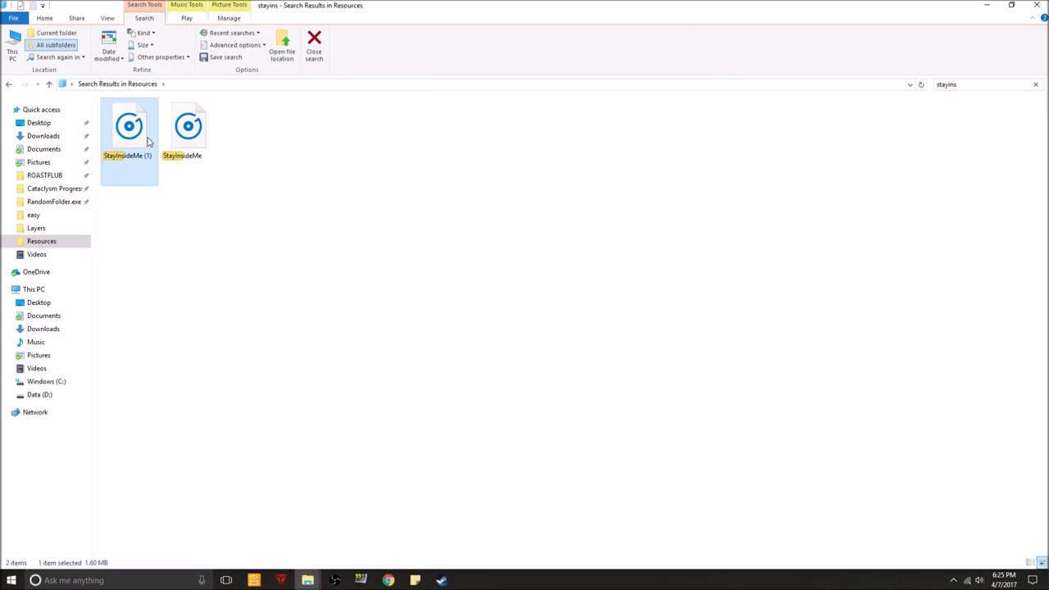
double_click(131, 143)
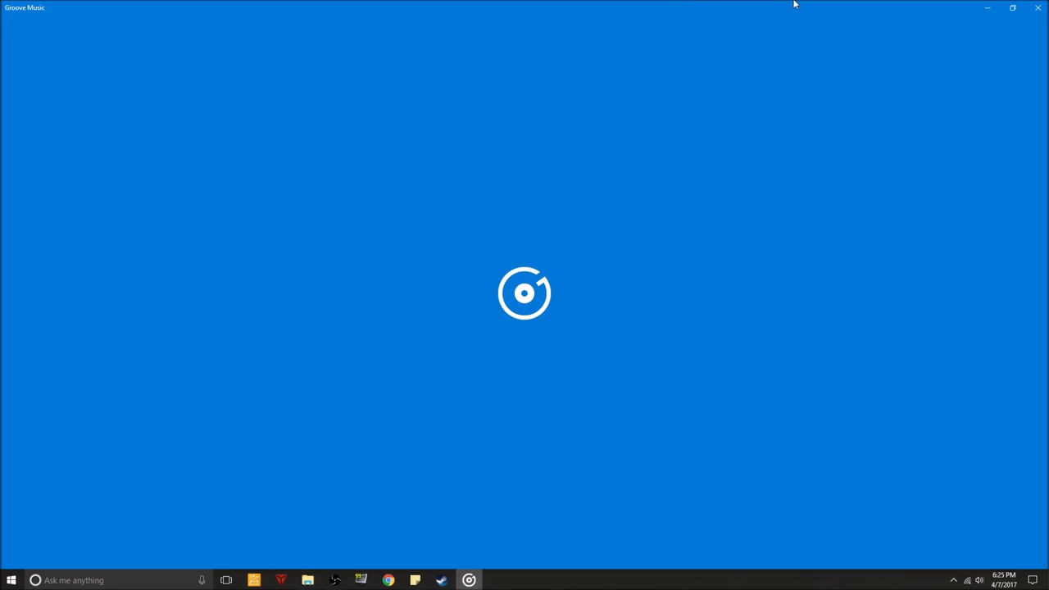
click(1038, 8)
double_click(190, 136)
click(1038, 7)
click(141, 137)
click(247, 137)
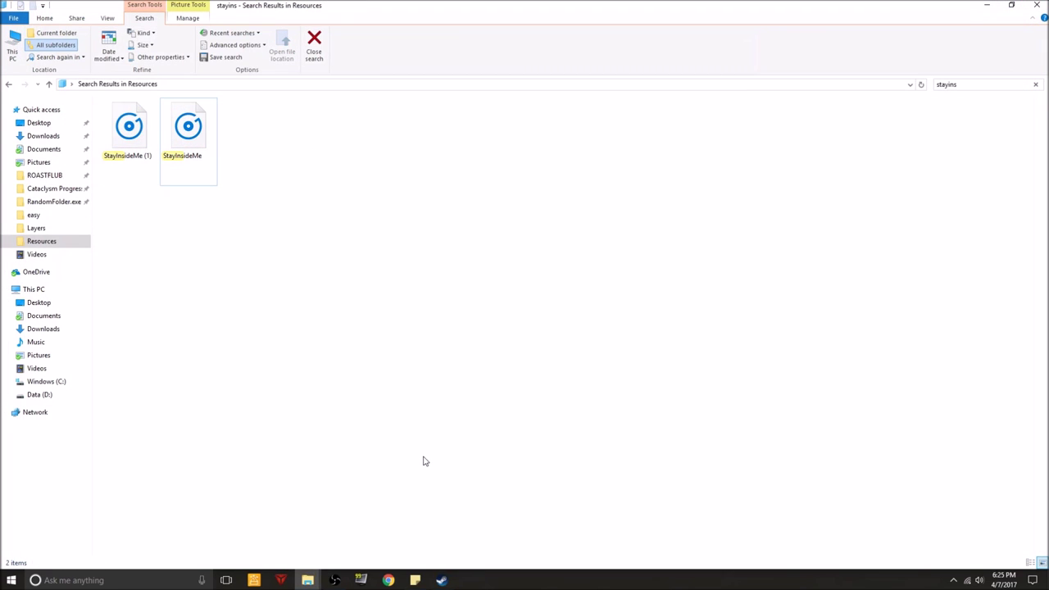
Switch to the Geometry Dash properties in Steam to view the option for verifying the integrity of game files, and close the properties
mouse_move(442, 581)
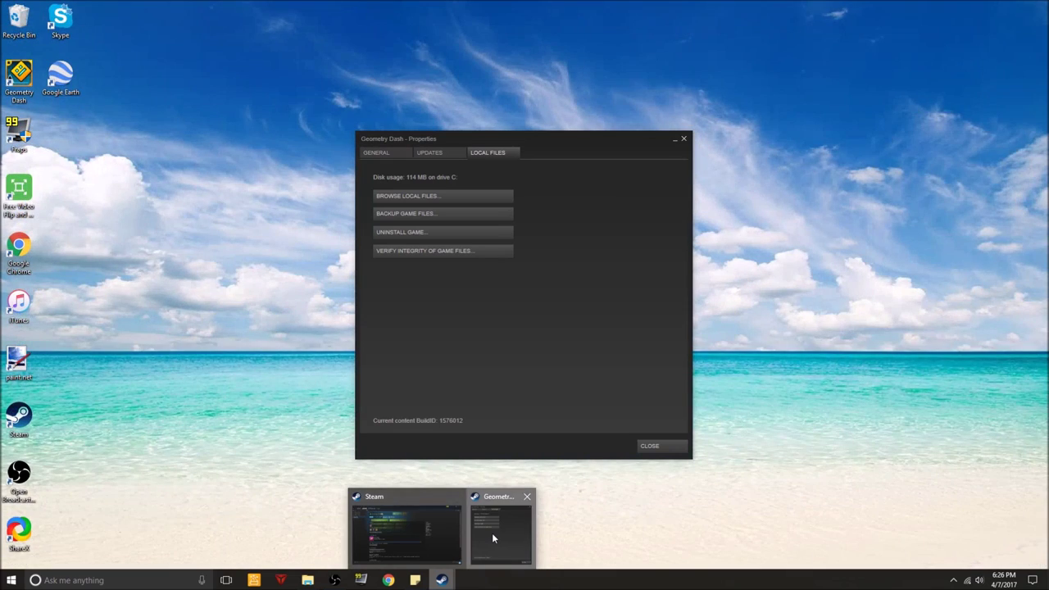
click(492, 533)
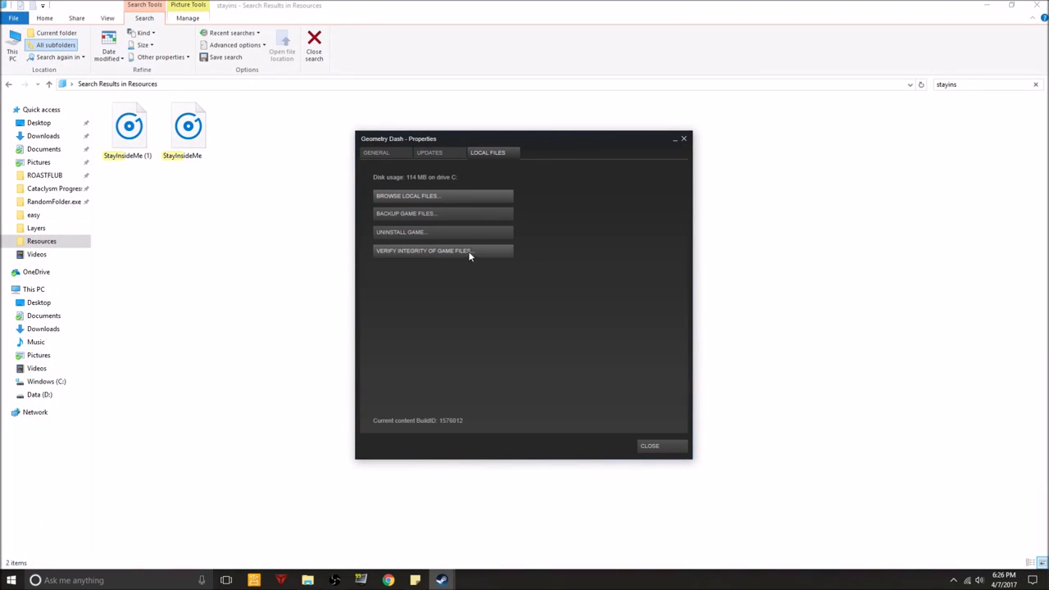
click(685, 141)
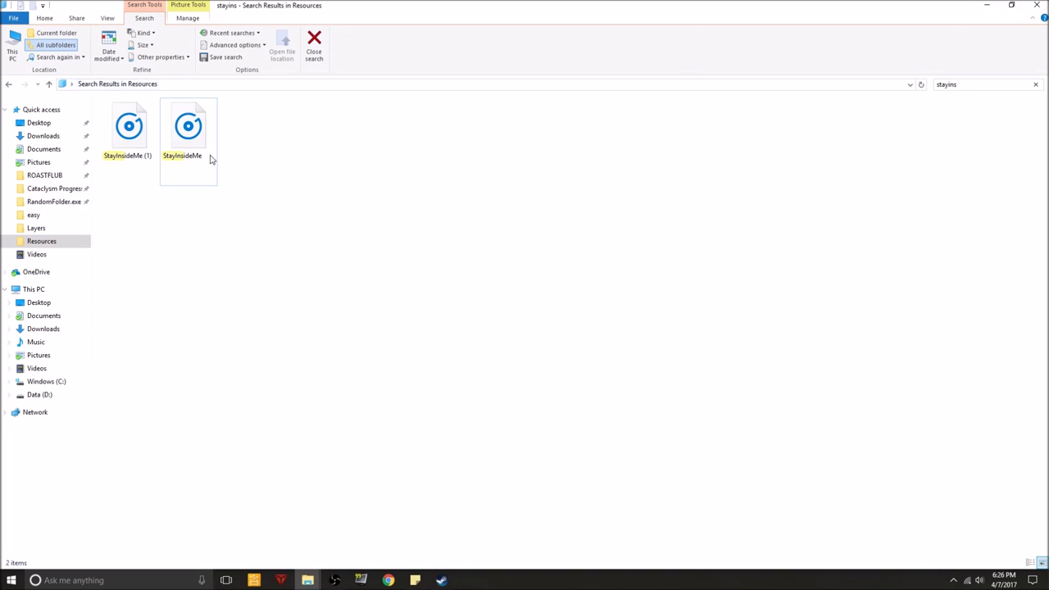
Launch Geometry Dash and open the created level Windy Landscape 2
click(93, 580)
text(ge)
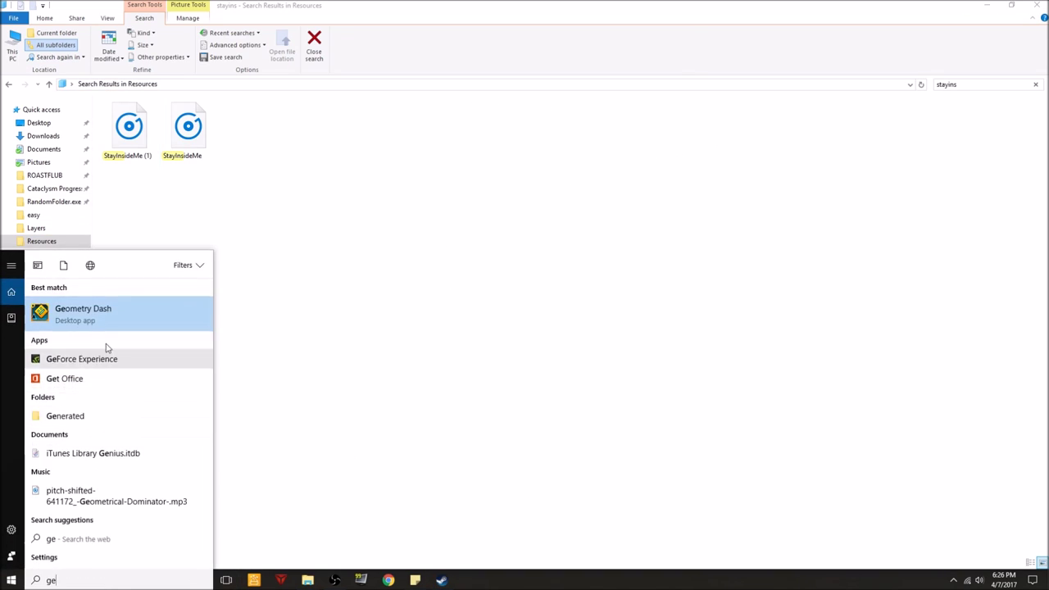
click(116, 324)
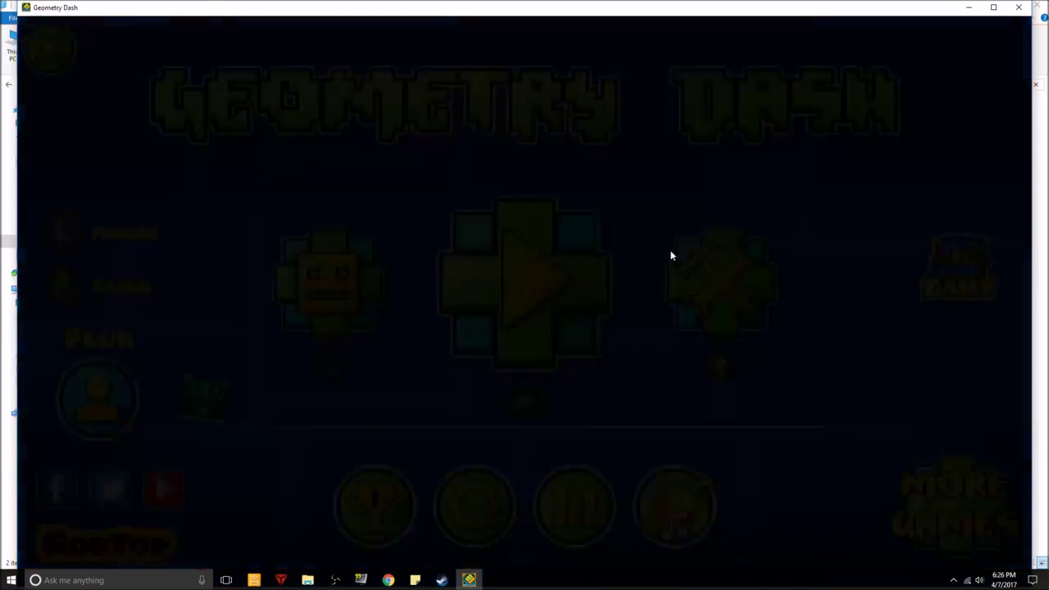
click(712, 275)
click(328, 131)
click(769, 421)
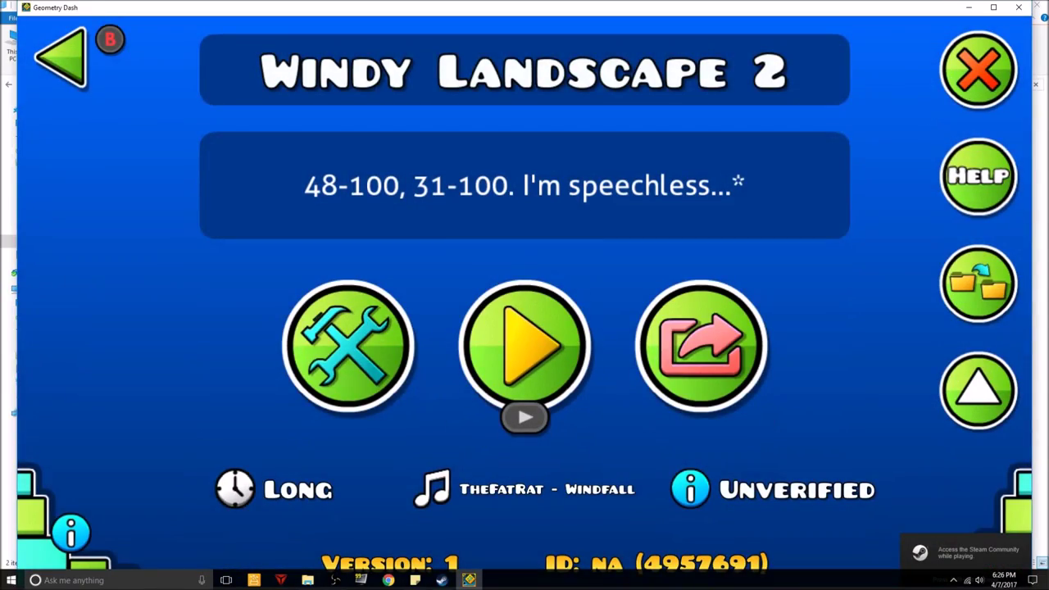
Play Windy Landscape 2 in practice mode to check the music, exit the level, and close Geometry Dash
click(524, 346)
key(Escape)
click(380, 346)
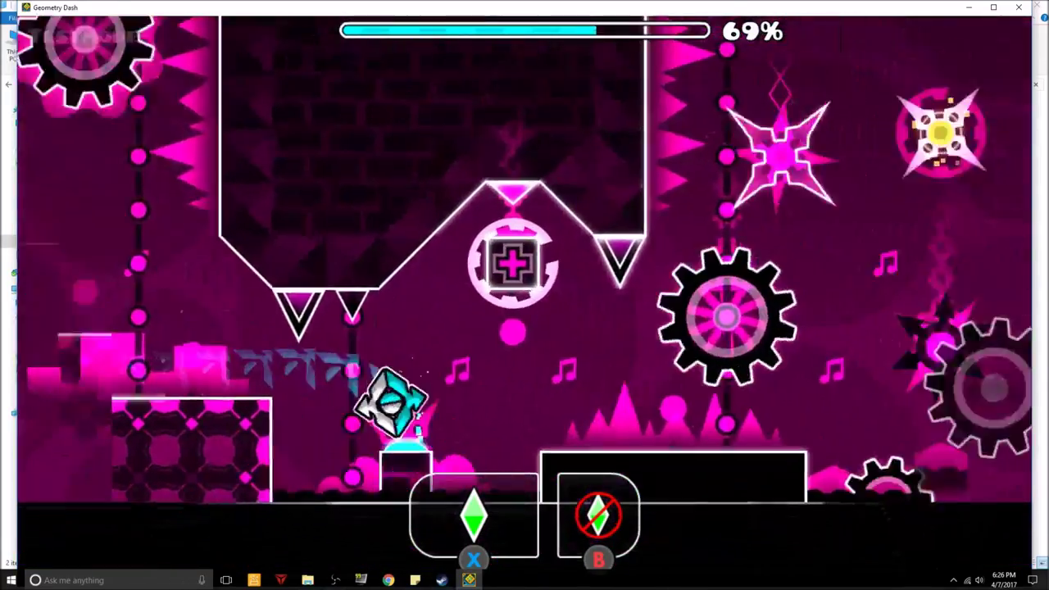
key(Escape)
key(Escape)
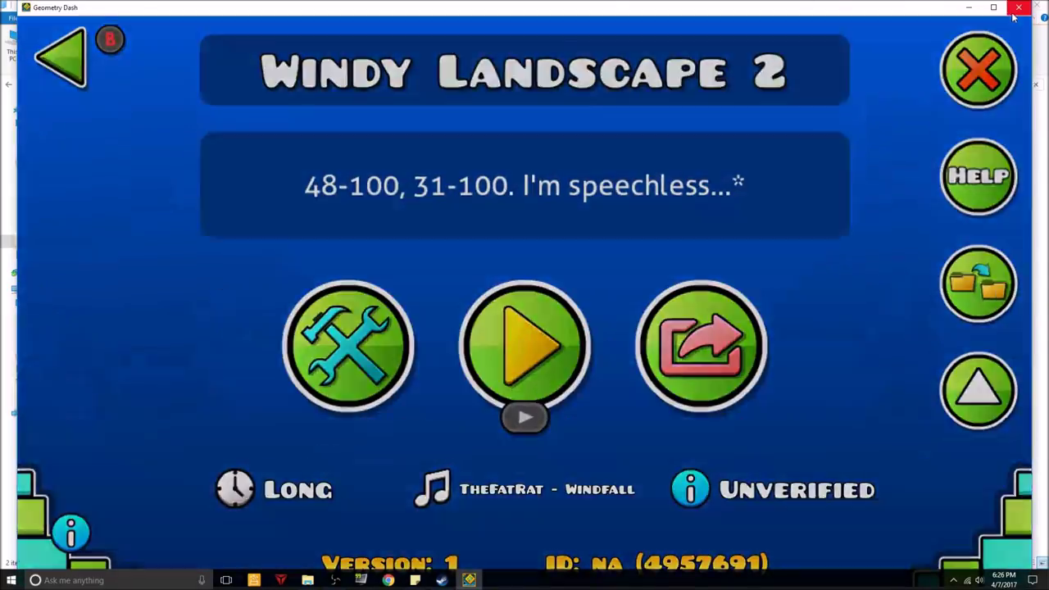
click(1017, 10)
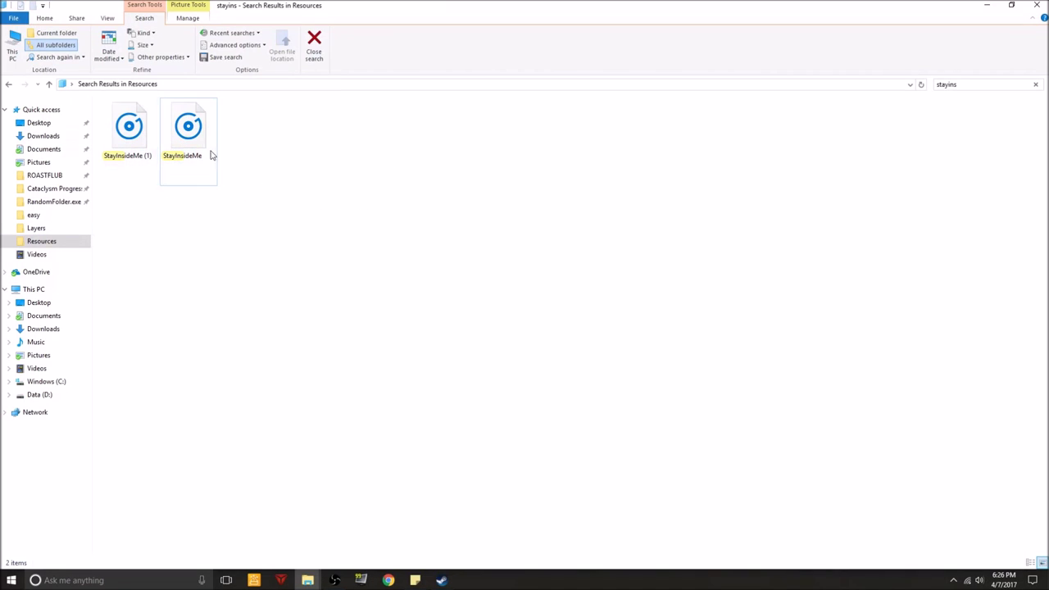
Search the Resources folder for "Menuloop"
click(166, 226)
click(980, 84)
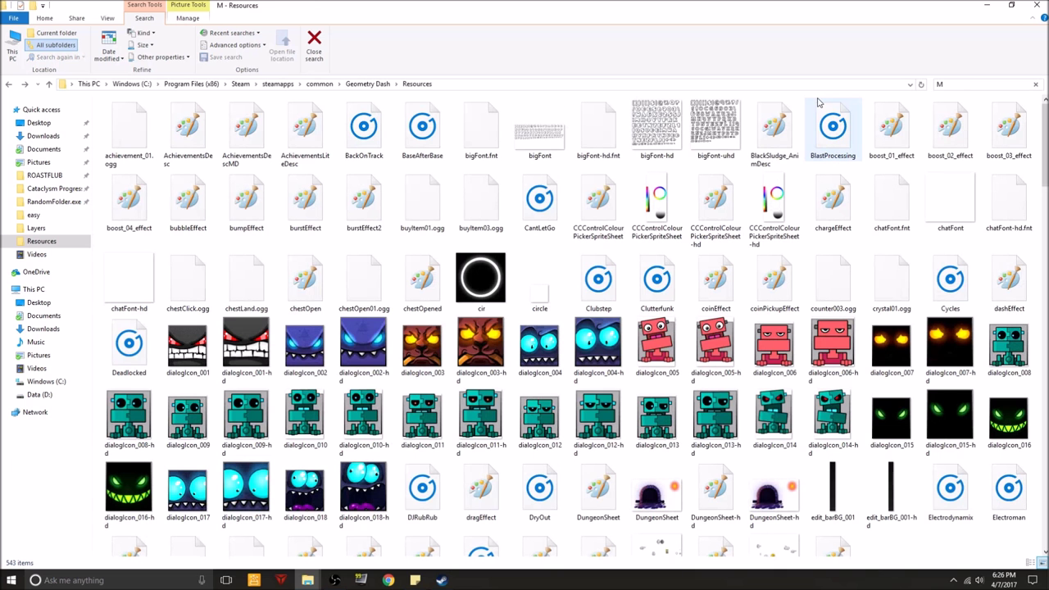
text(Menuloop)
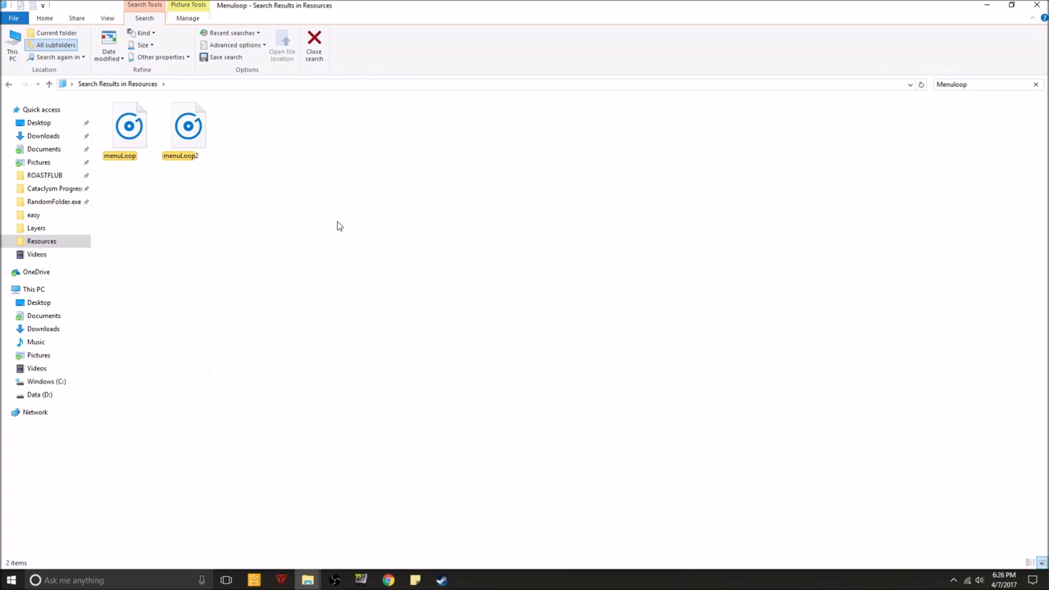
Play the menuLoop and menuLoop2 files to listen to each, closing the player after each one
double_click(138, 140)
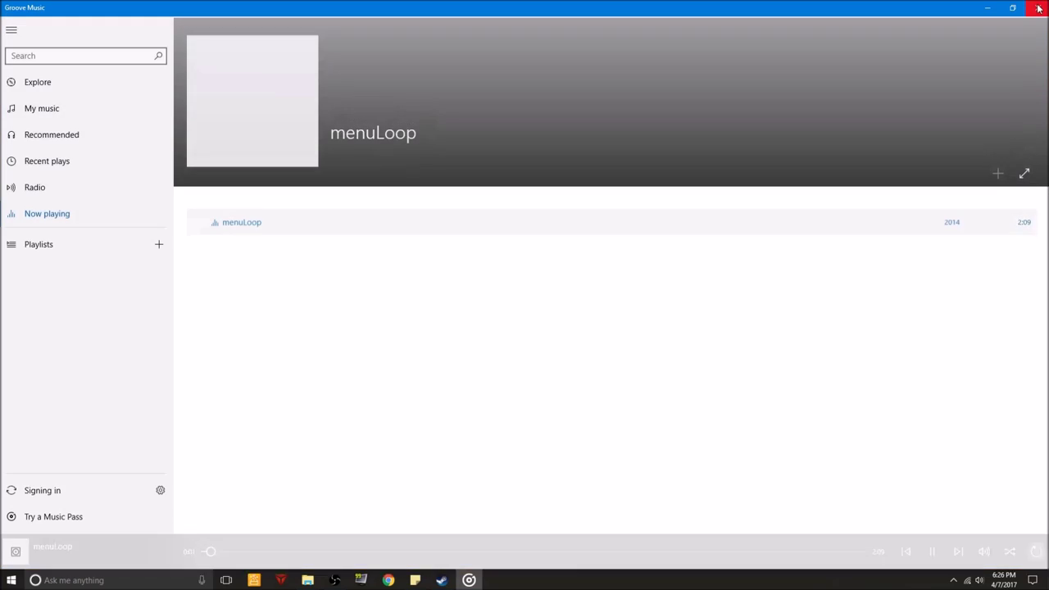
click(1038, 7)
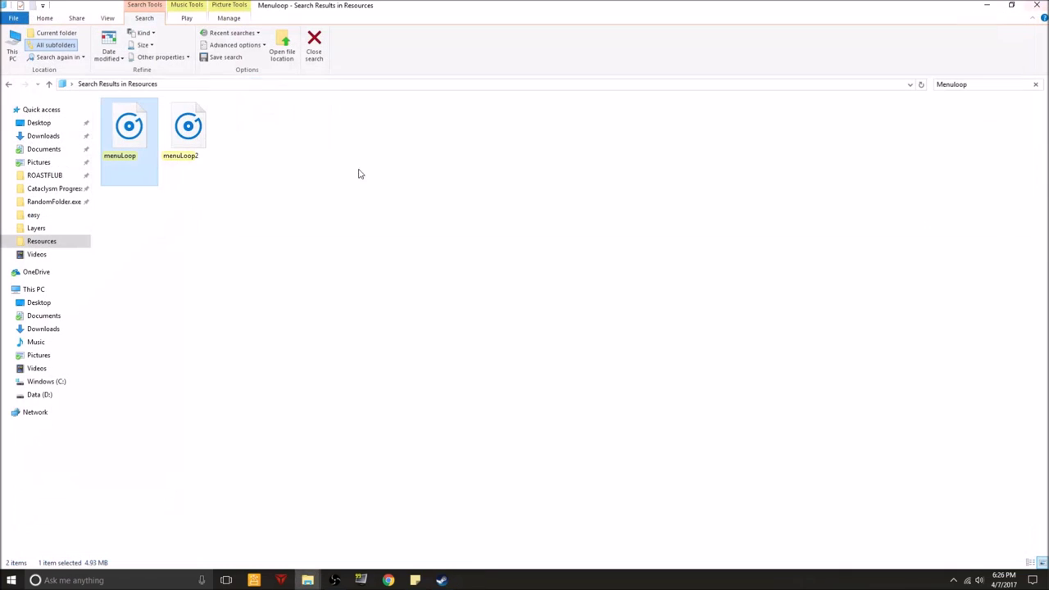
double_click(201, 153)
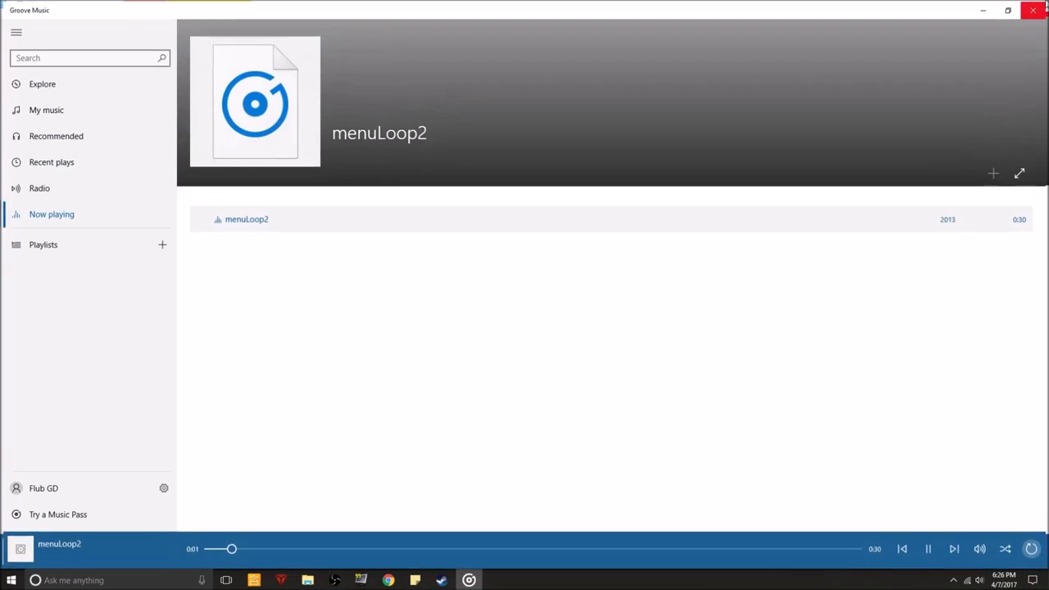
click(1041, 6)
click(253, 263)
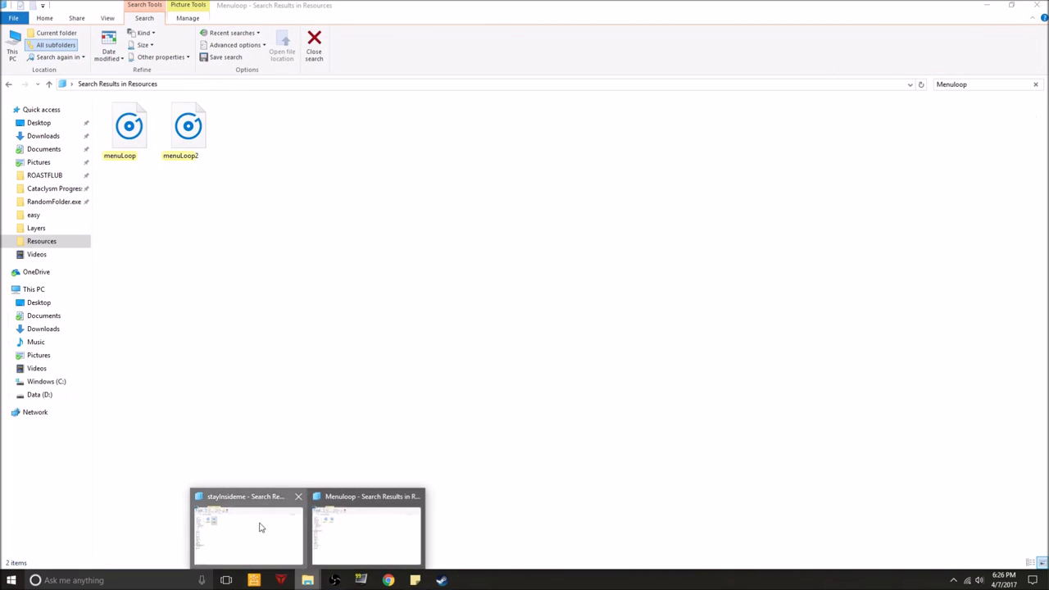
Open the Songs folder in Videos, move the song Prelud - FatRat into the Resources folder, and open Resources
click(261, 529)
click(37, 254)
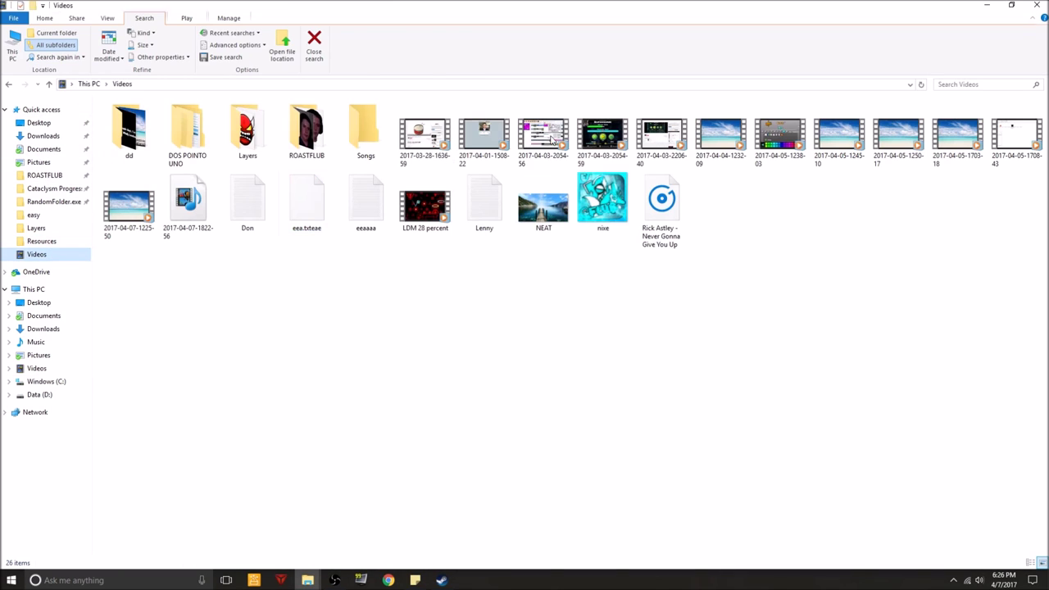
double_click(366, 127)
scroll(168, 224, down, 1)
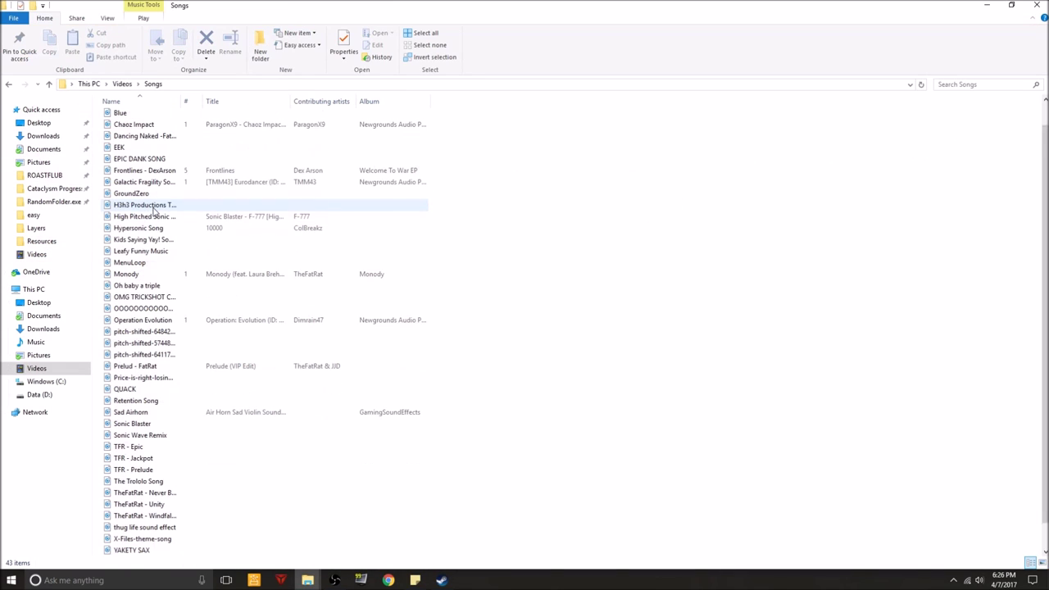
click(170, 331)
click(169, 343)
click(170, 377)
click(189, 368)
drag(101, 350, 42, 242)
click(42, 242)
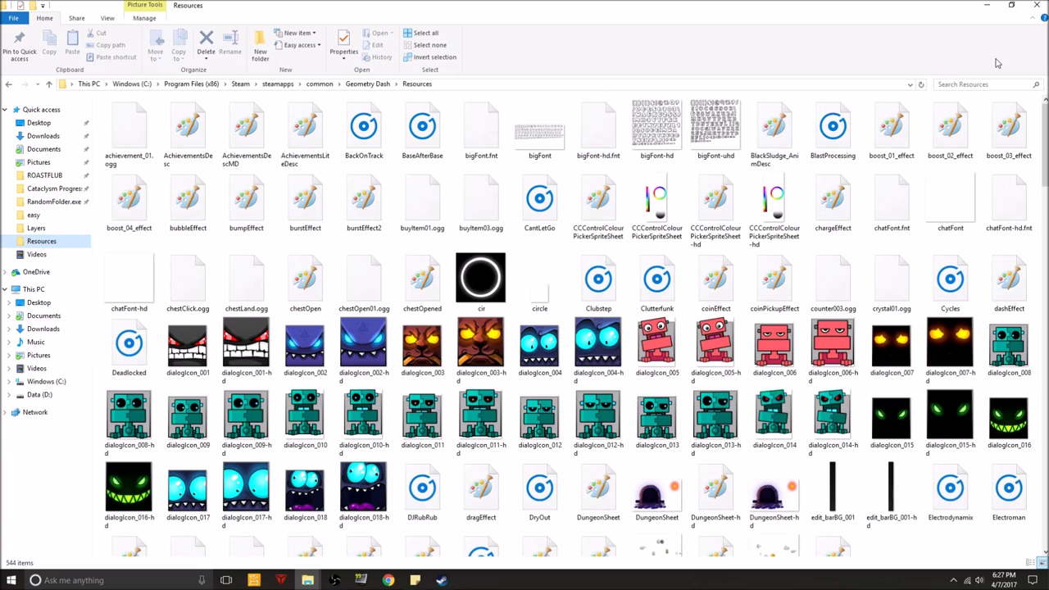
Search Resources for "menu" and give the original menuLoop file a different name
click(966, 85)
text(meny)
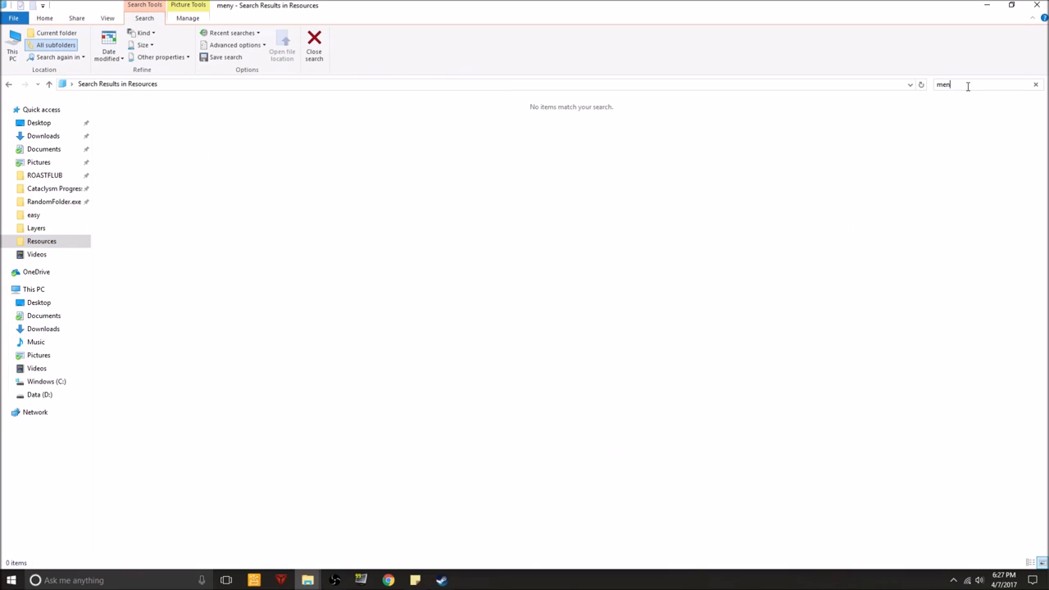
key(BackSpace)
text(u)
click(129, 138)
right_click(129, 138)
click(170, 427)
key(Return)
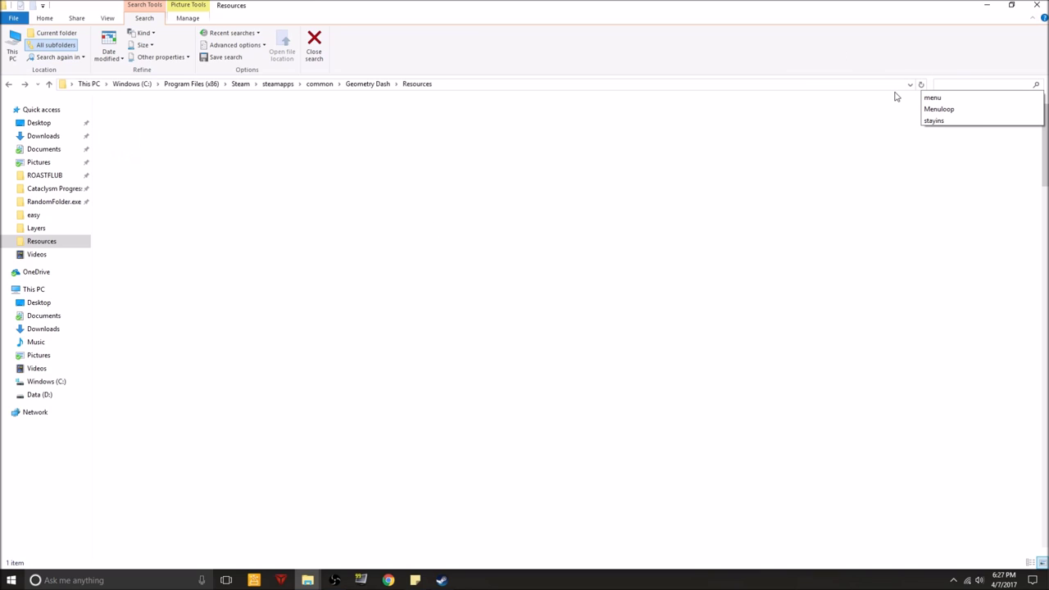
Search Resources for "Pre" and rename the Prelud - FatRat file as menuLoop
text(Pre)
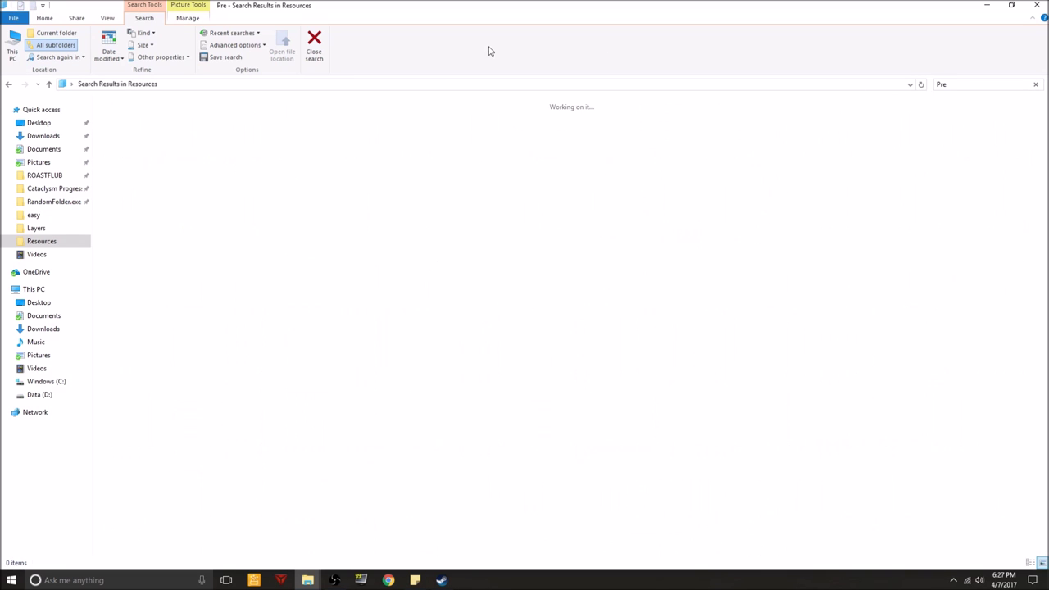
click(138, 138)
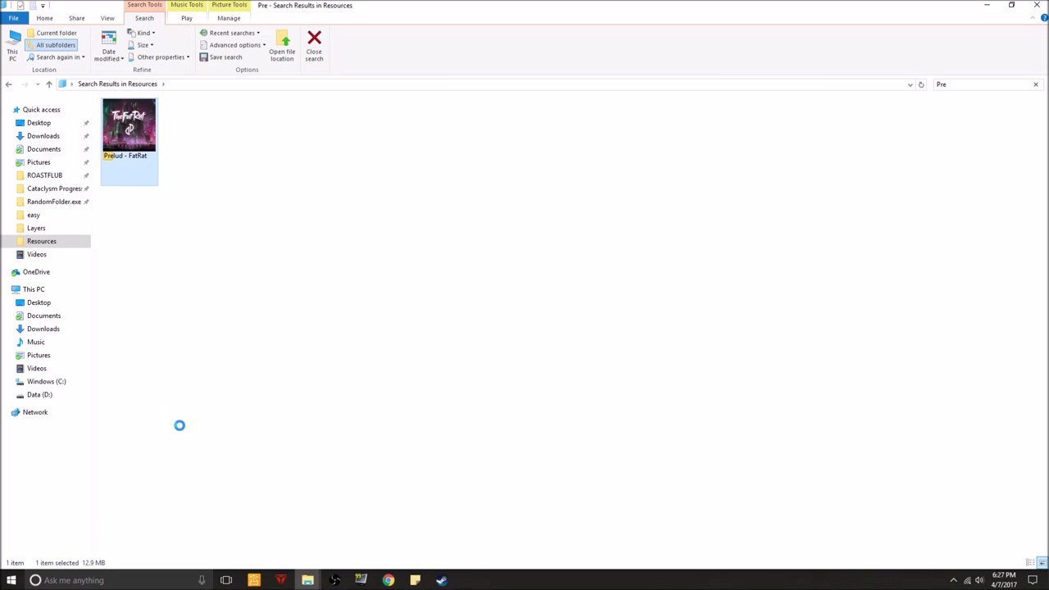
key(shift+F10)
click(181, 424)
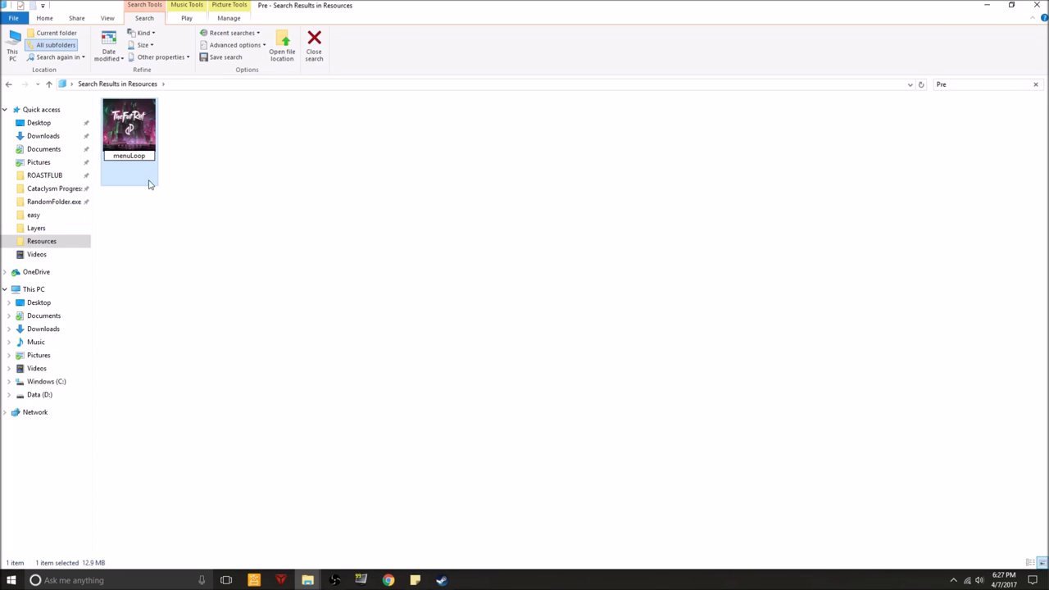
key(Return)
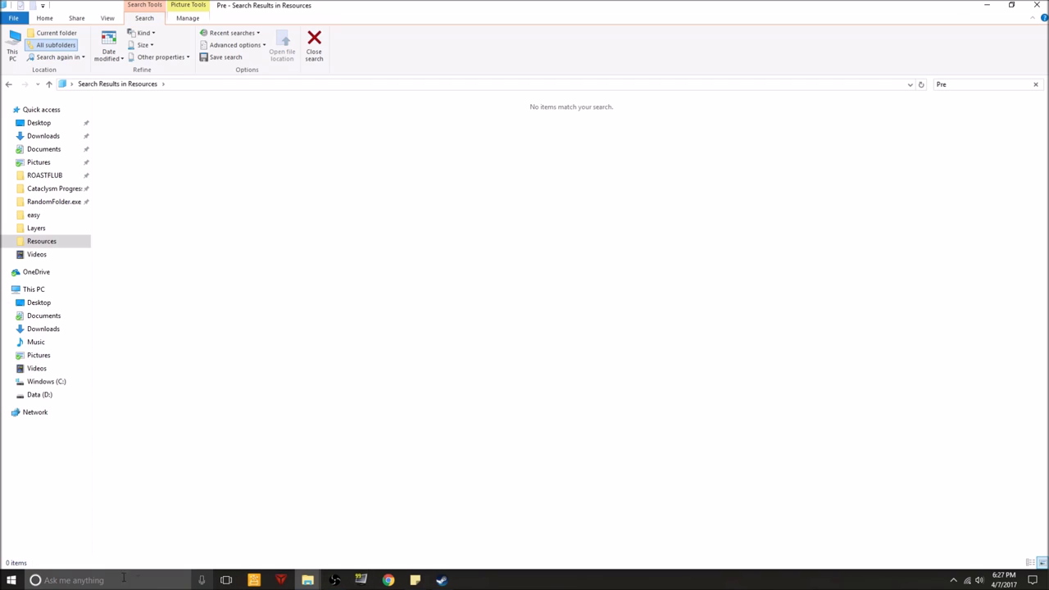
Launch Geometry Dash and look through the My Levels list while checking the menu music, returning to the main menu
click(106, 581)
text(ge)
click(114, 314)
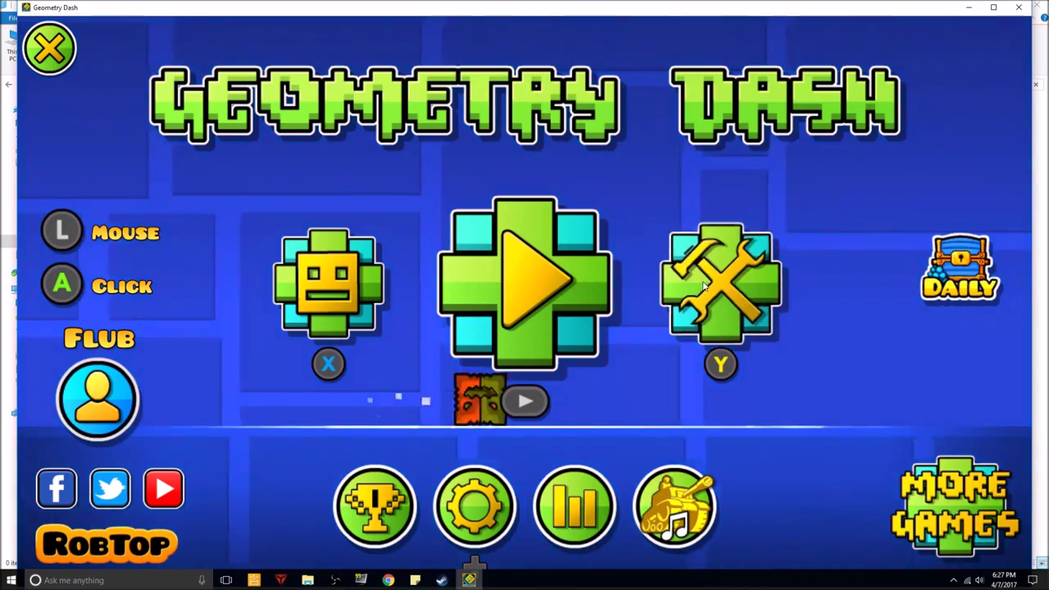
click(726, 269)
click(331, 146)
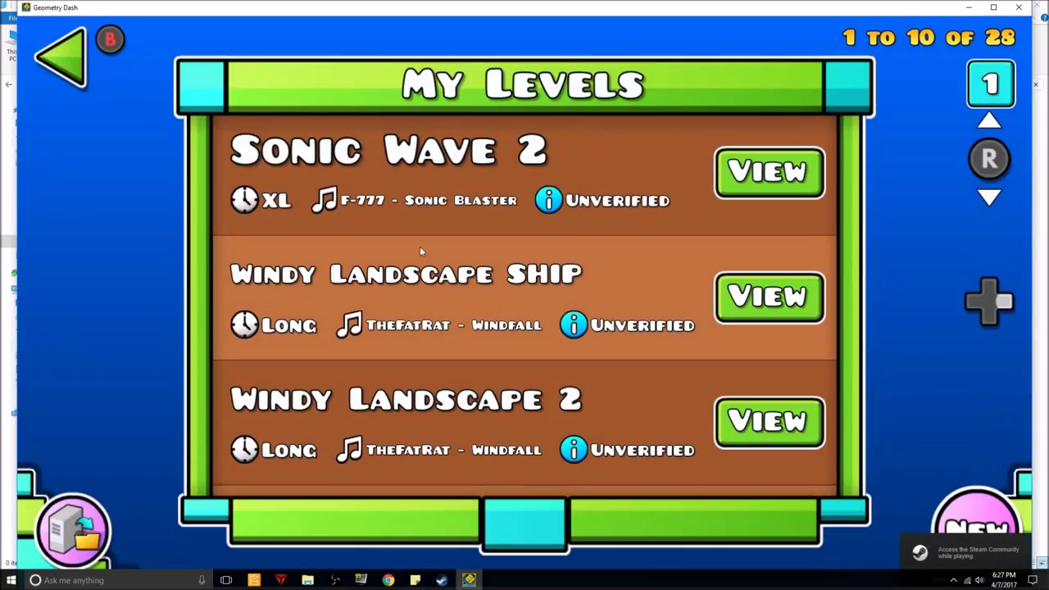
scroll(727, 185, down, 5)
key(Escape)
key(Escape)
Open the game's settings and return to the main menu
click(486, 496)
drag(492, 398, 473, 418)
key(Escape)
Open the available chest in the daily rewards, claim its contents, and close the rewards
click(955, 264)
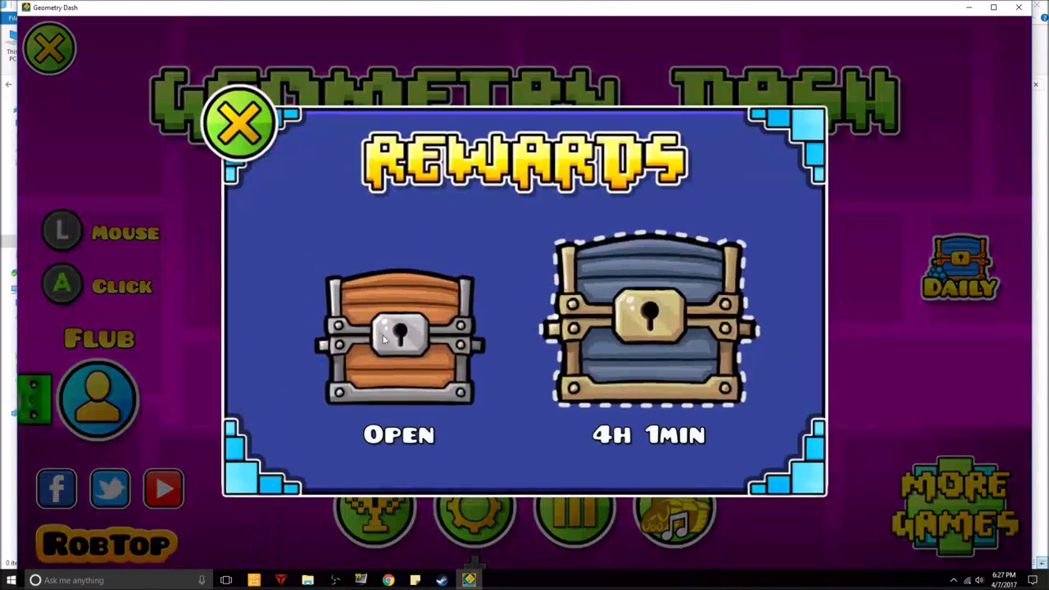
click(368, 292)
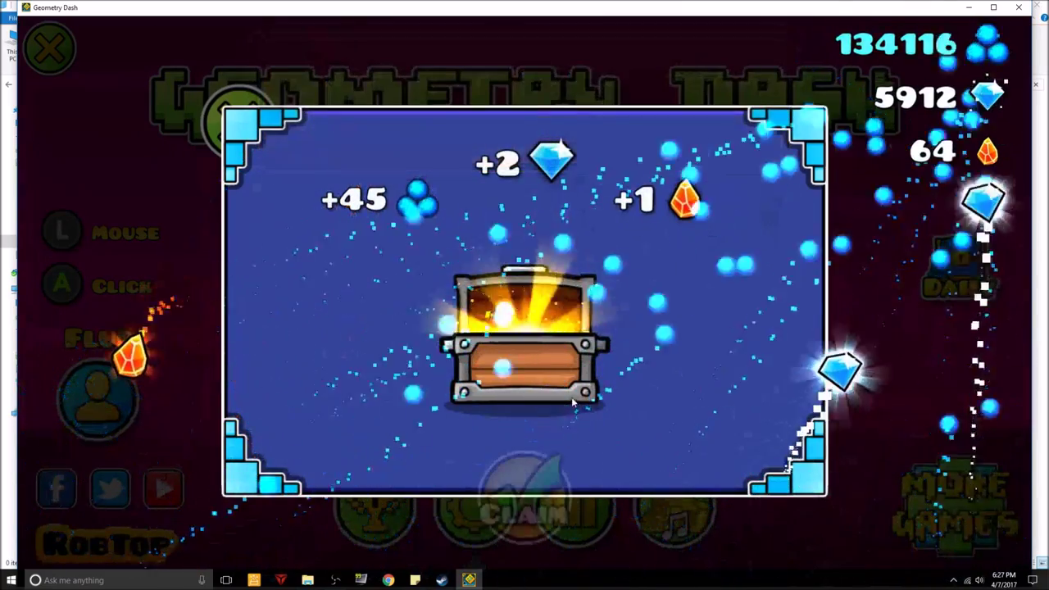
click(527, 490)
key(Escape)
Open the icon kit and view the Shards of Power pages, closing them when done
click(370, 236)
click(71, 159)
click(990, 300)
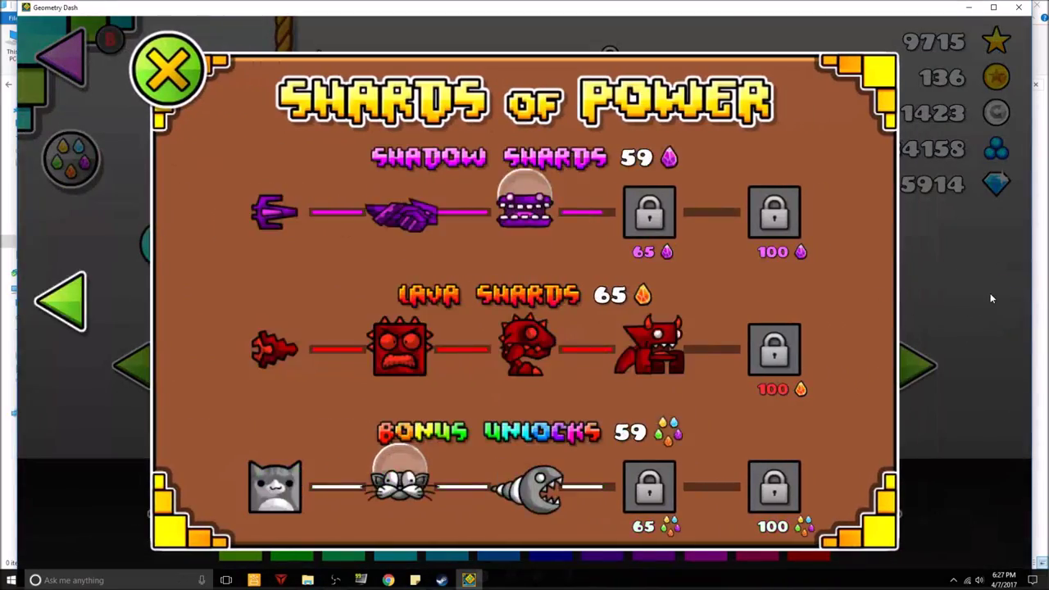
click(50, 310)
key(Escape)
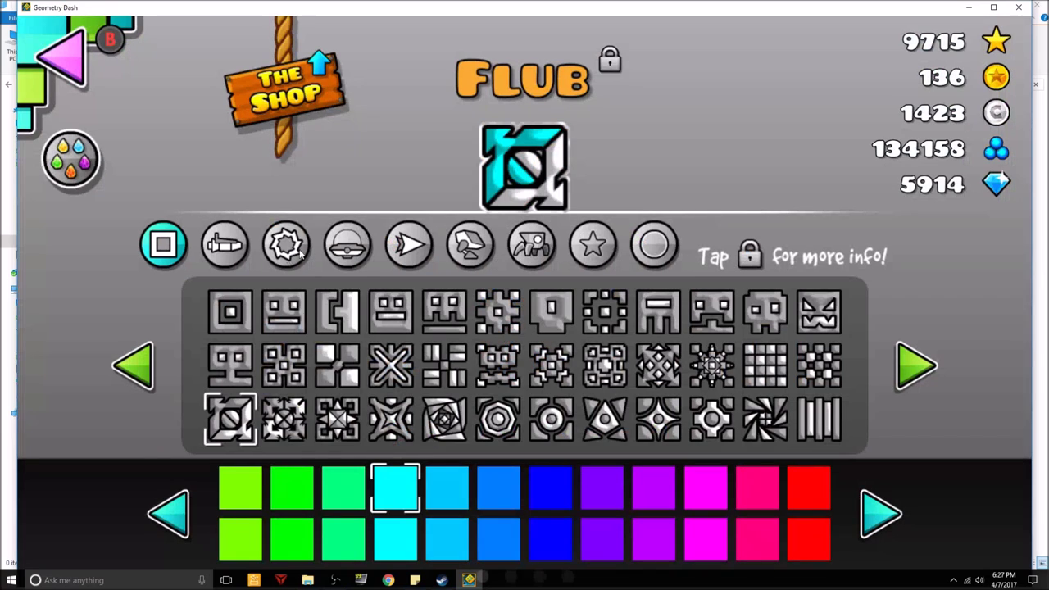
Browse the robot and spider icons in the icon kit and return to the main menu
click(474, 240)
click(531, 245)
click(652, 312)
key(Escape)
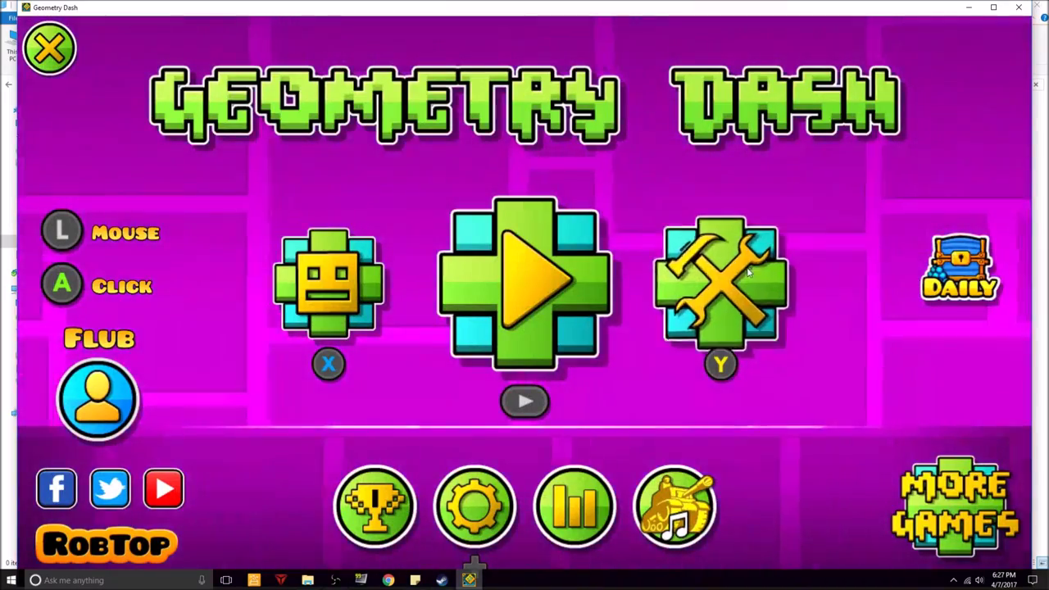
Visit the game's creator screen, return to the main menu, and close Geometry Dash
click(722, 283)
key(Escape)
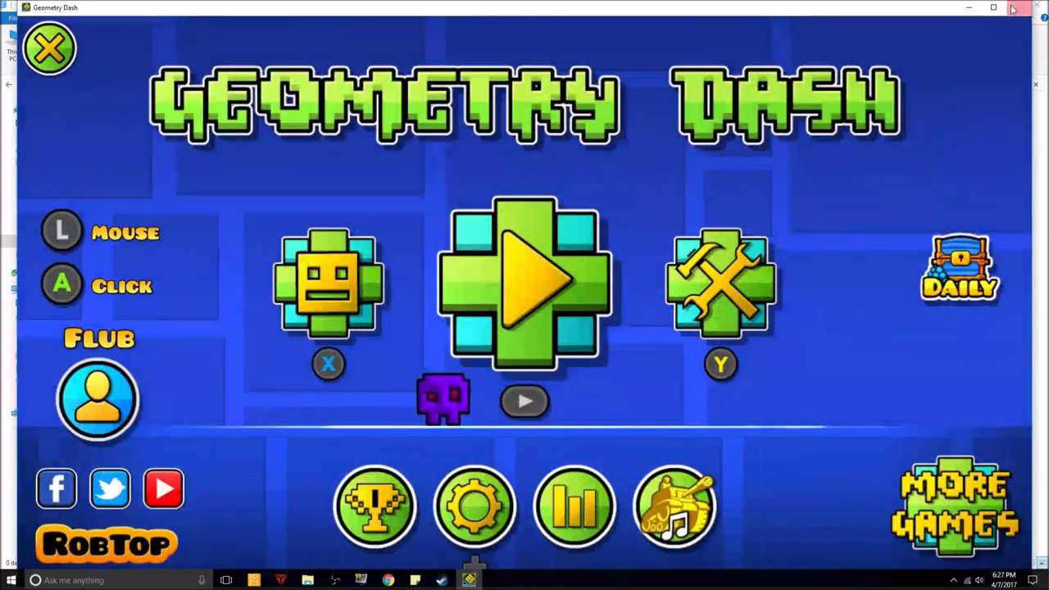
click(1020, 6)
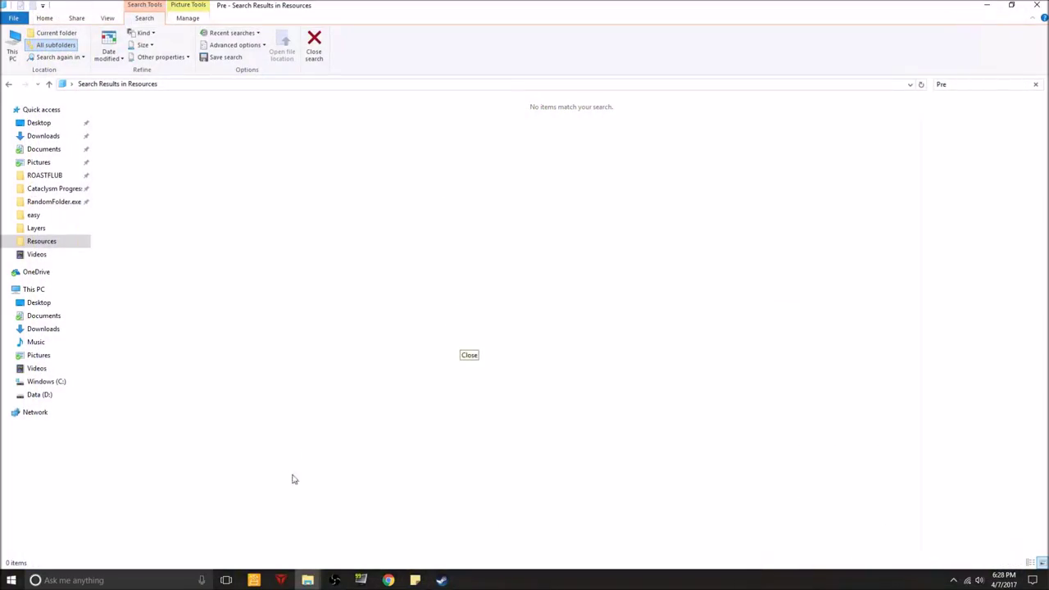
Search Resources for "menu", move the replacement menuLoop song to the Videos folder, and open Videos
click(64, 241)
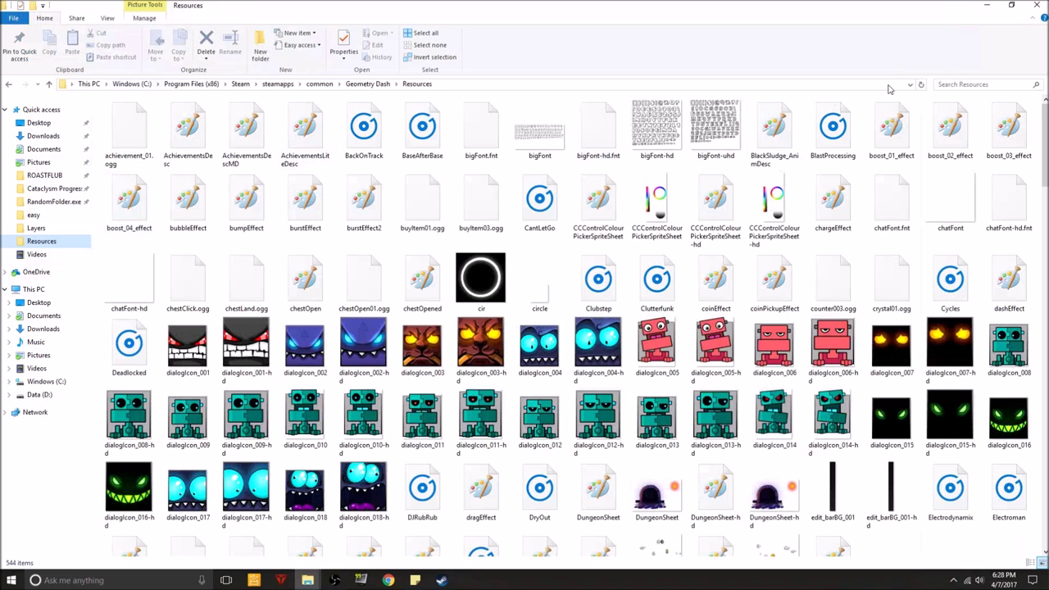
click(956, 84)
text(menu)
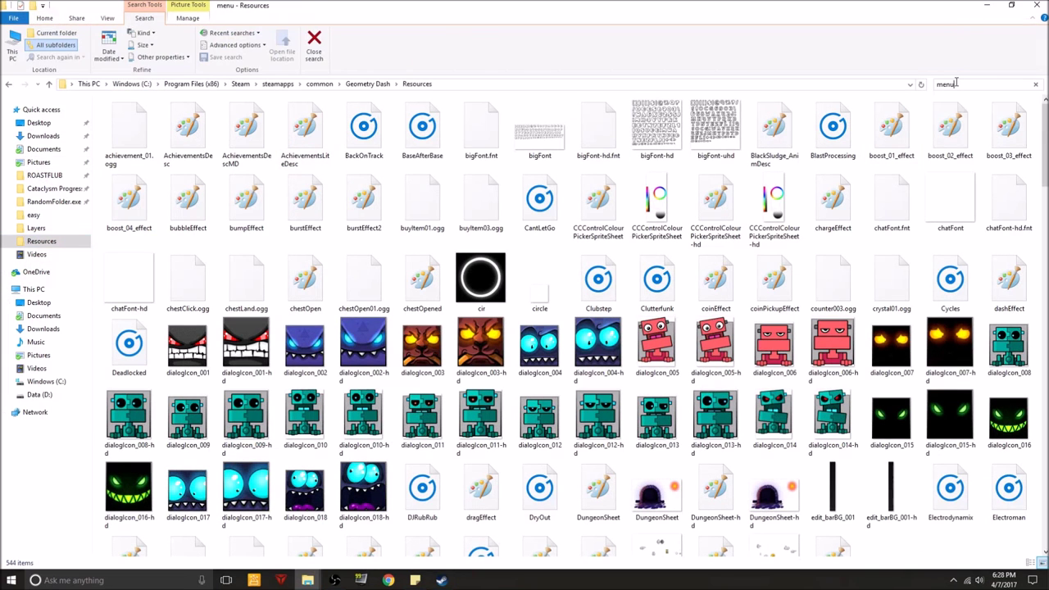
click(210, 141)
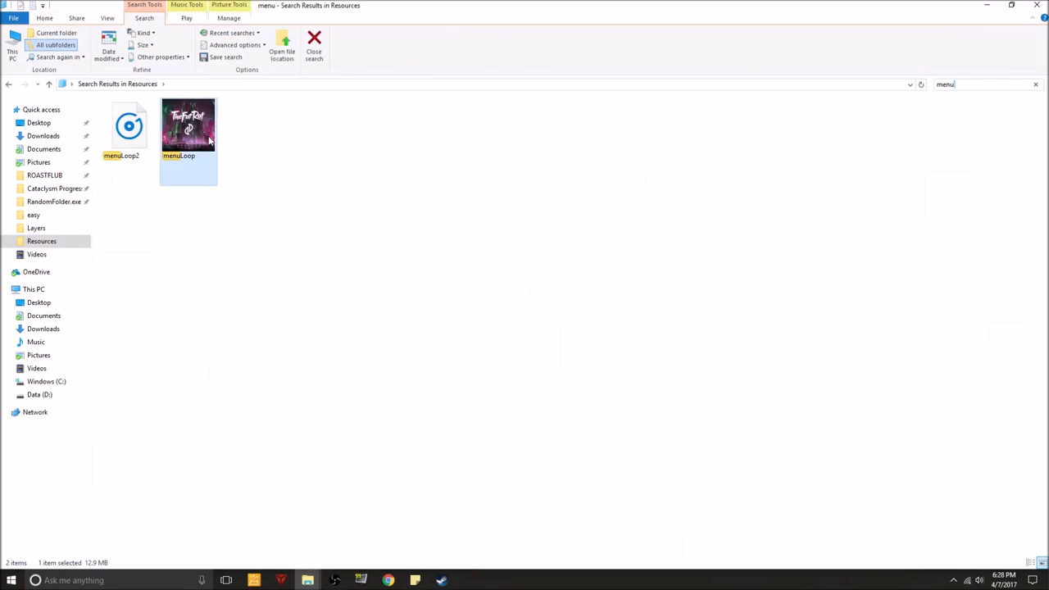
click(291, 123)
drag(190, 131, 38, 259)
click(37, 256)
Search Resources for "poop" and rename the original menu music file back to menuLoop
click(43, 241)
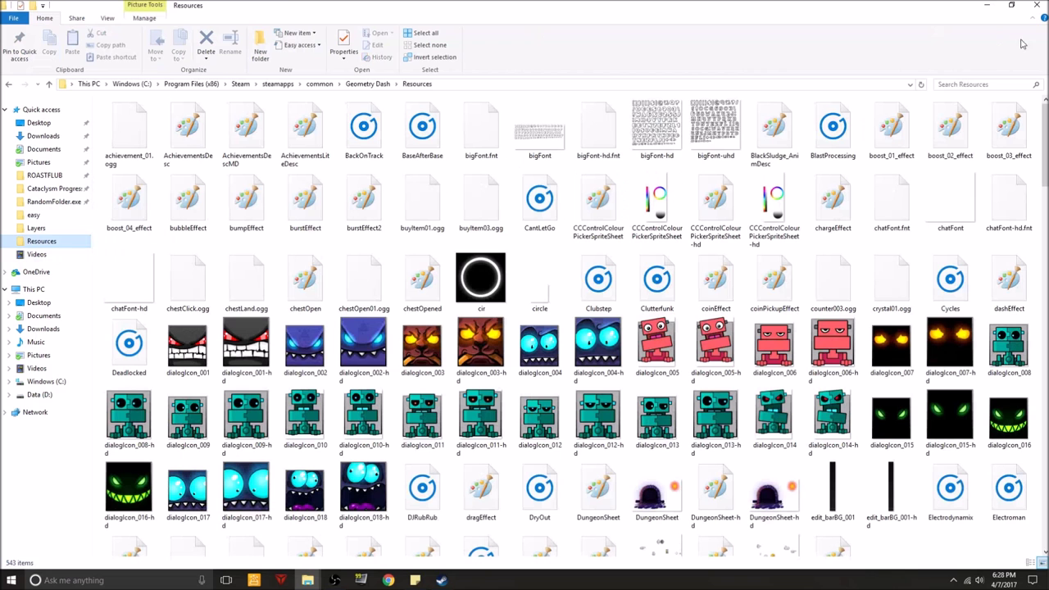
click(991, 83)
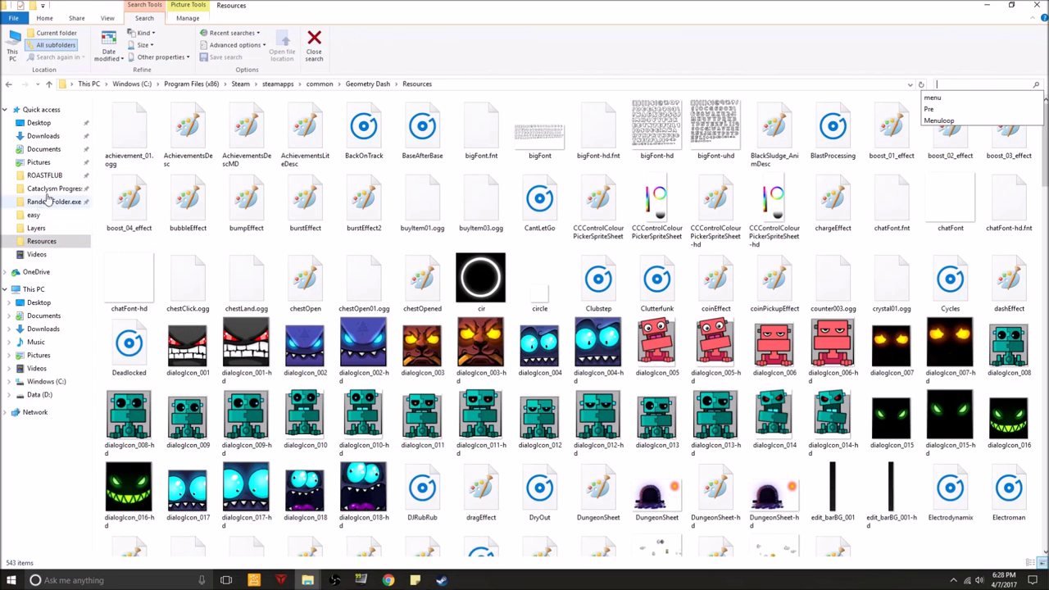
click(397, 167)
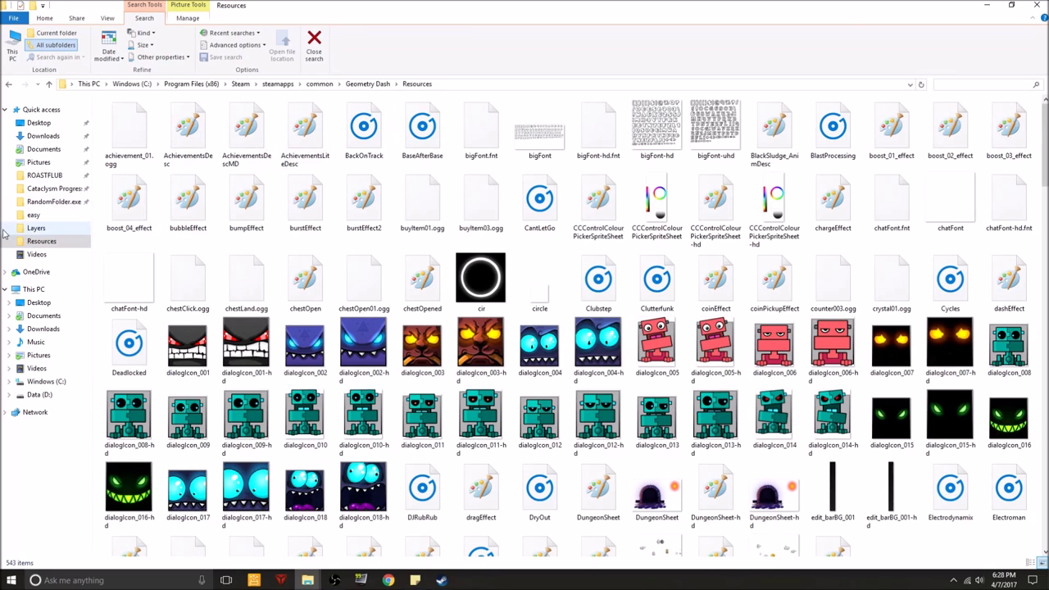
text(poop)
right_click(128, 129)
click(186, 416)
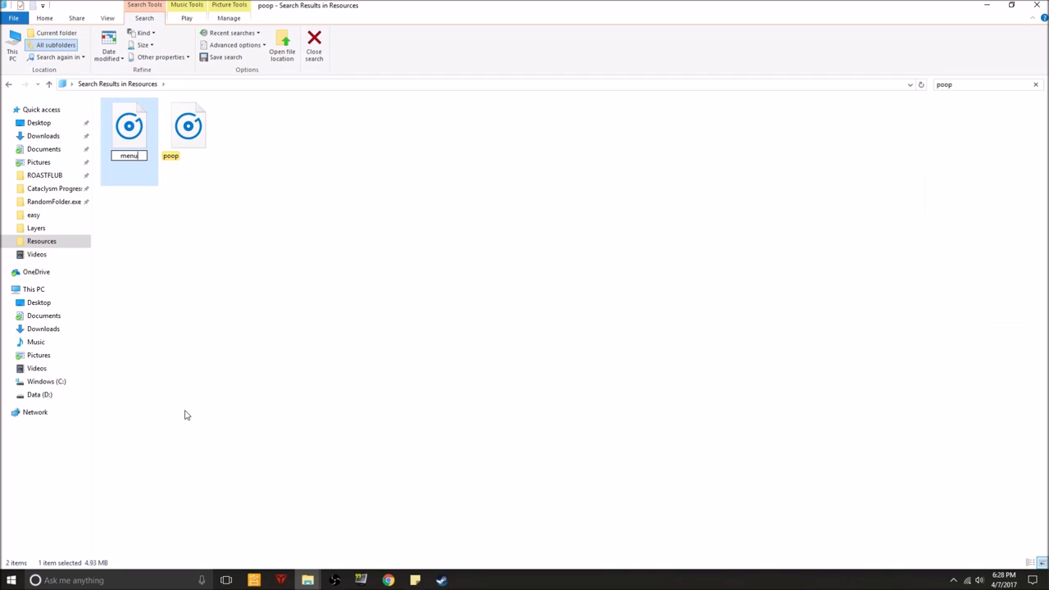
text(menuLoop)
key(Return)
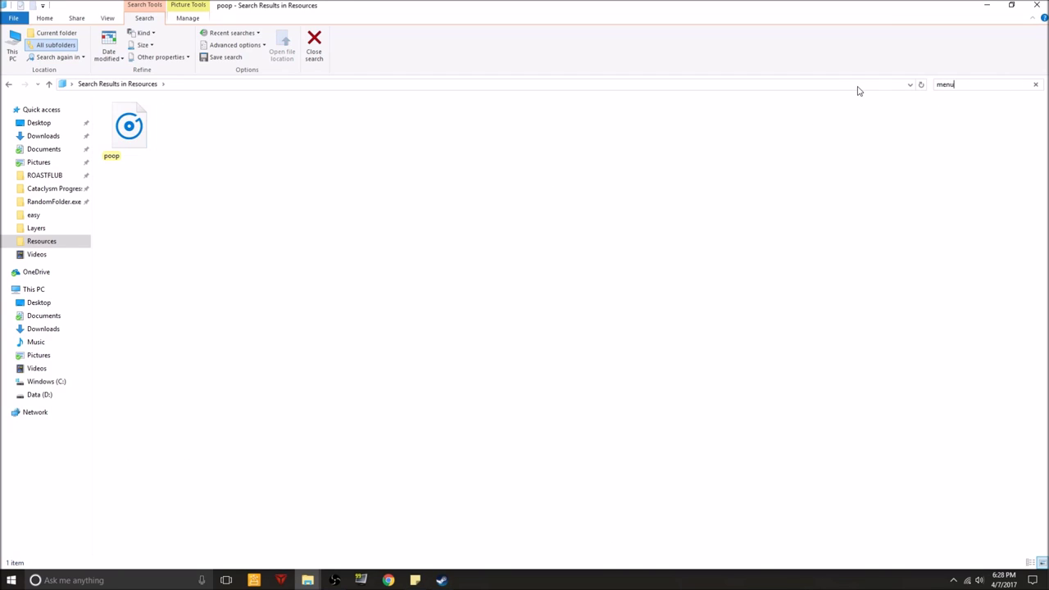
Search Resources for "menu" and open the restored menuLoop file's name for editing
click(129, 129)
right_click(129, 129)
click(168, 413)
click(147, 155)
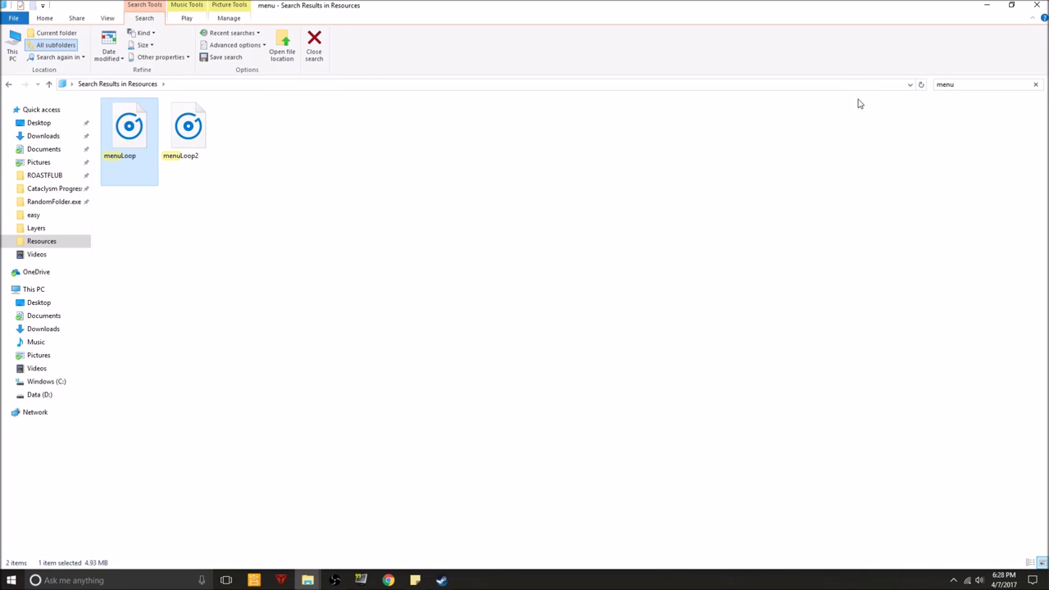
Search Resources for "stayinside" and rename the replacement StayInsideMe song, the one without (1), to "At The Speed of Lighty"
click(961, 84)
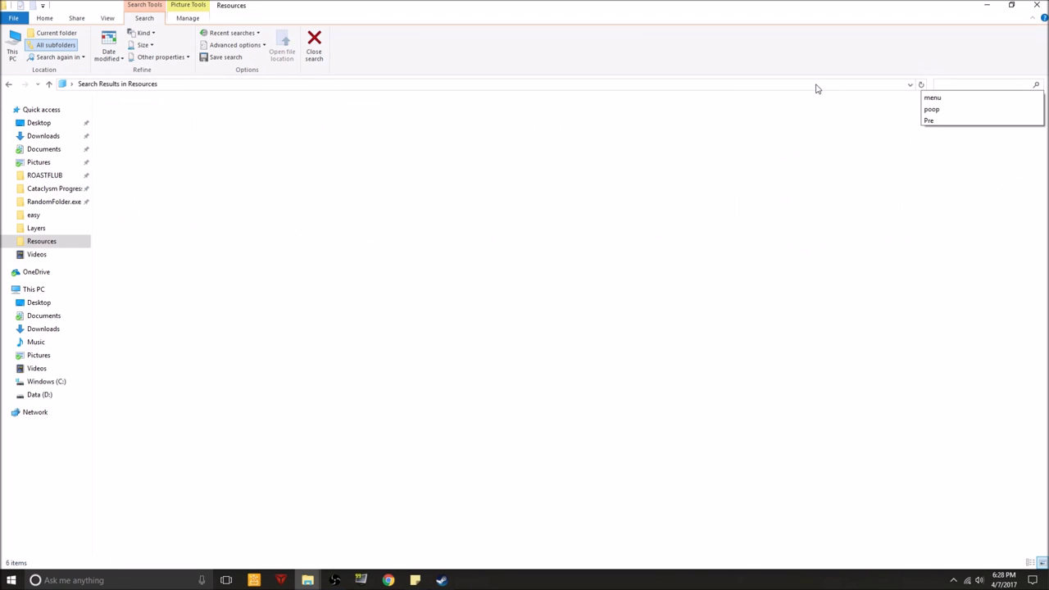
text(stayinside)
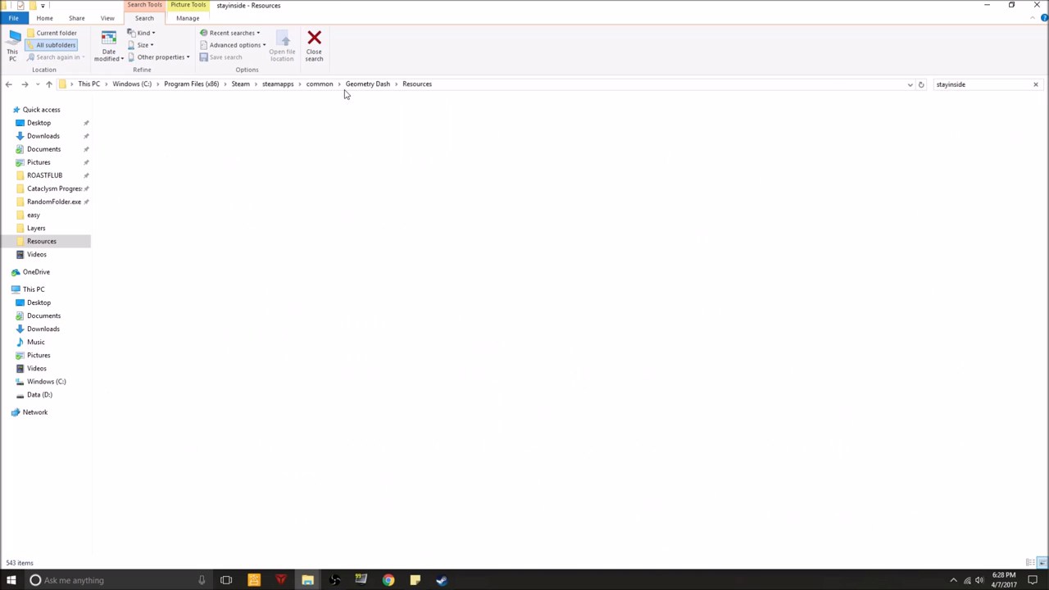
click(187, 139)
right_click(186, 150)
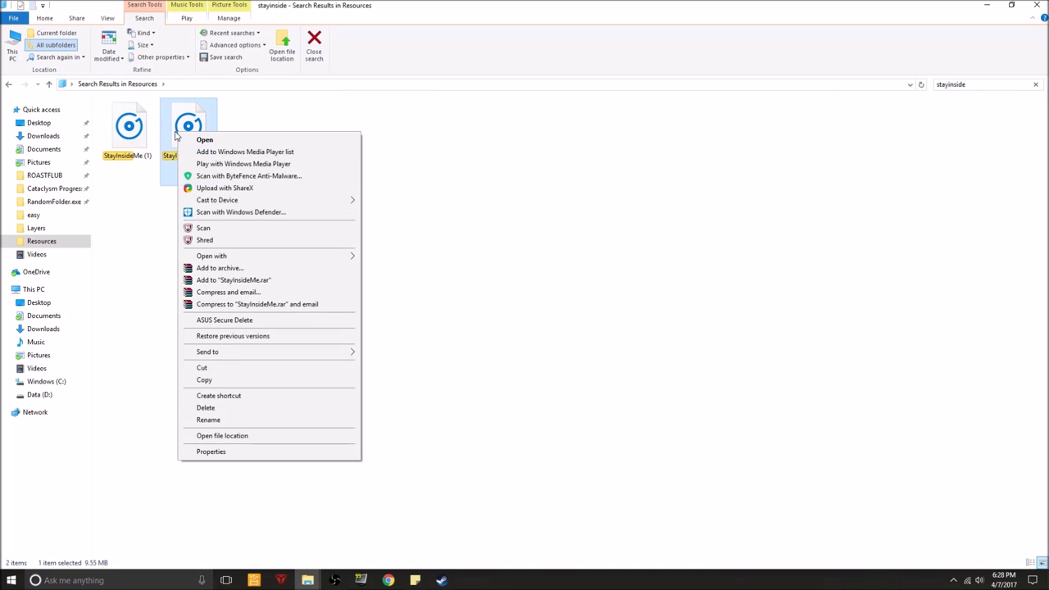
click(179, 130)
right_click(179, 129)
click(246, 412)
text(At The Speed of L)
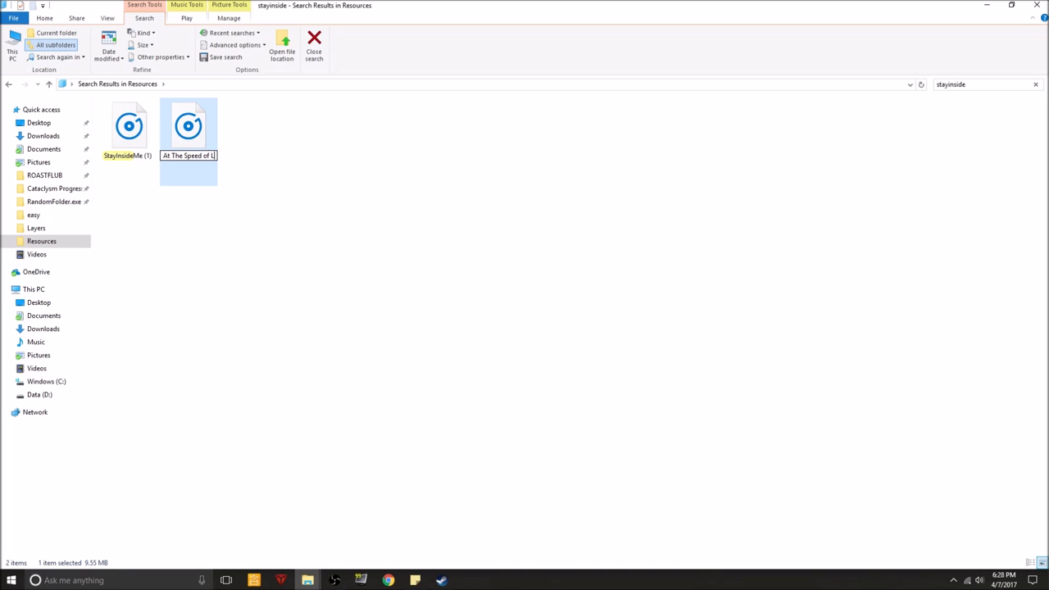
text(ighty)
key(Return)
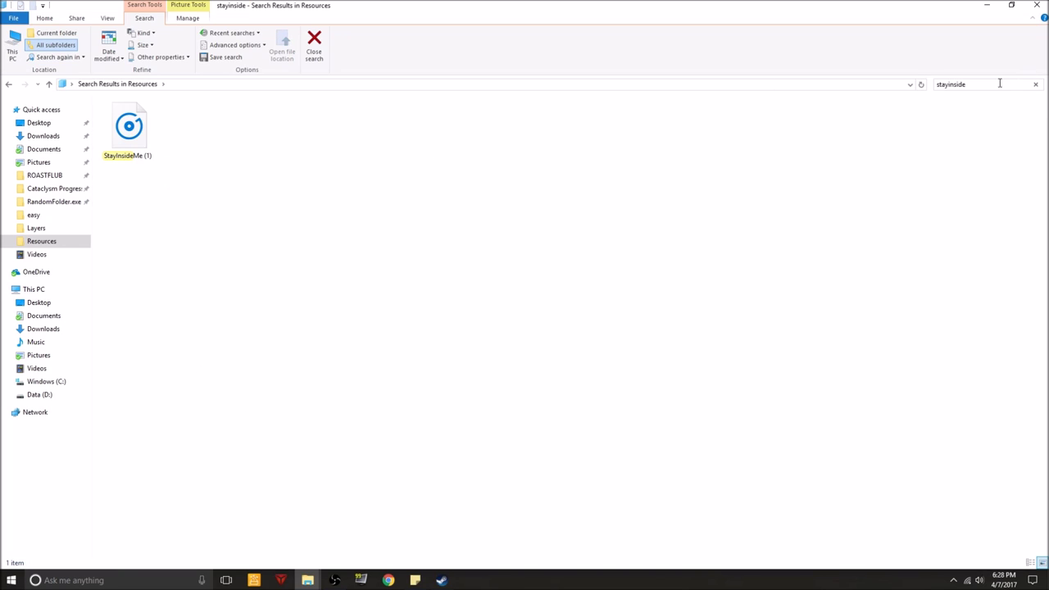
Search Resources for "at the" and move the At The Speed of Lighty song to the Resources folder
text(at thw)
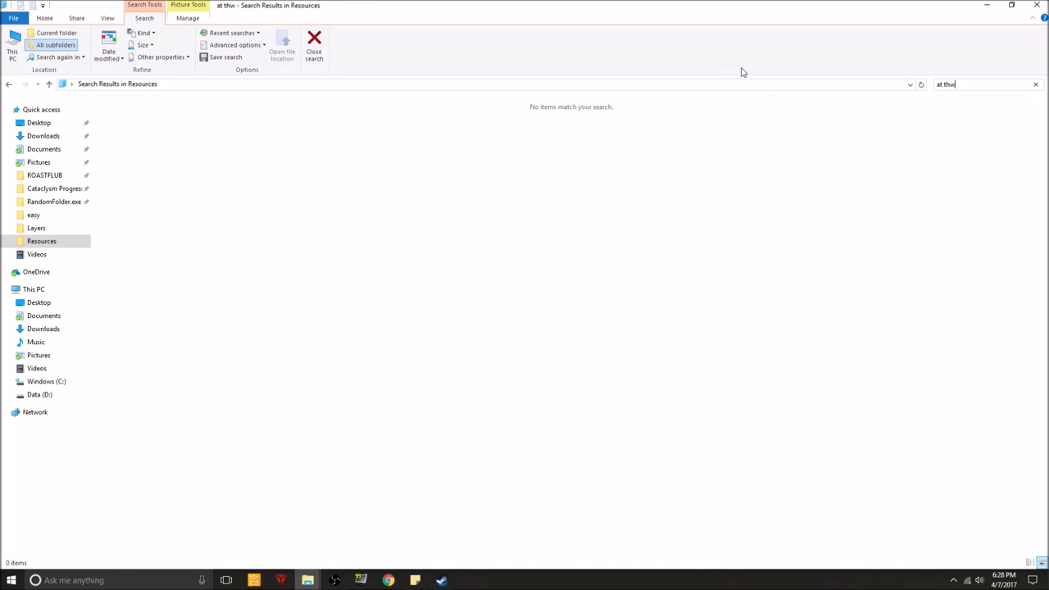
right_click(128, 128)
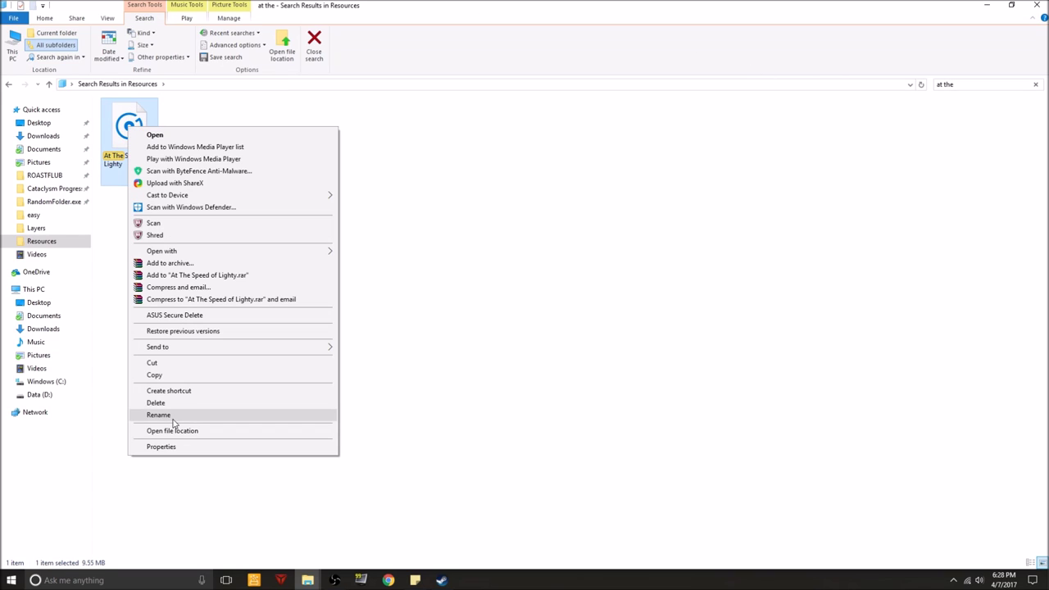
click(172, 418)
drag(129, 140, 61, 239)
Search Resources for "poop" and rename the original practice music file back to its original name
click(950, 83)
text(poop)
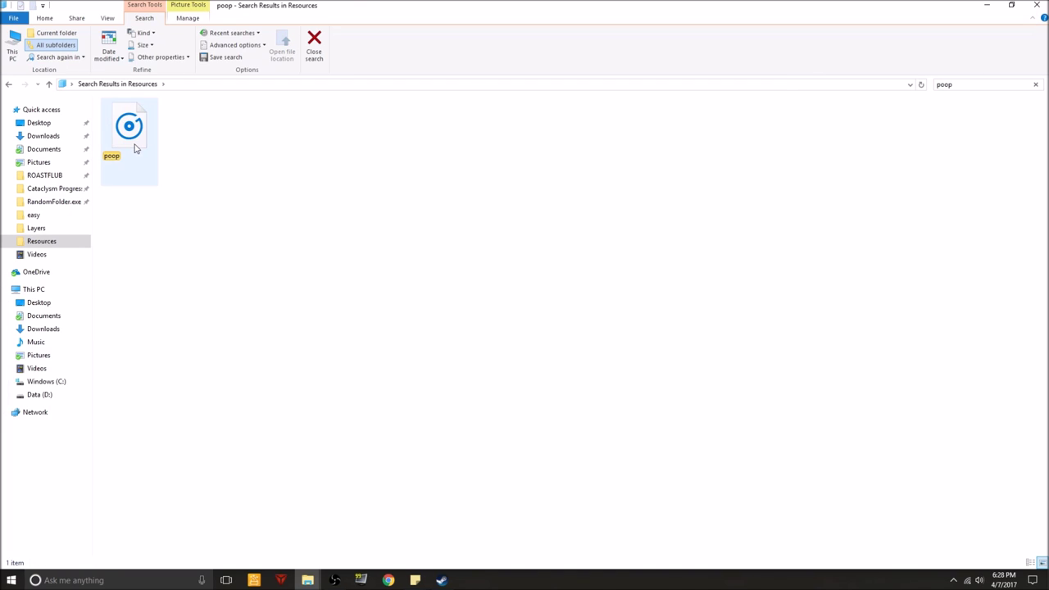
right_click(133, 145)
click(165, 433)
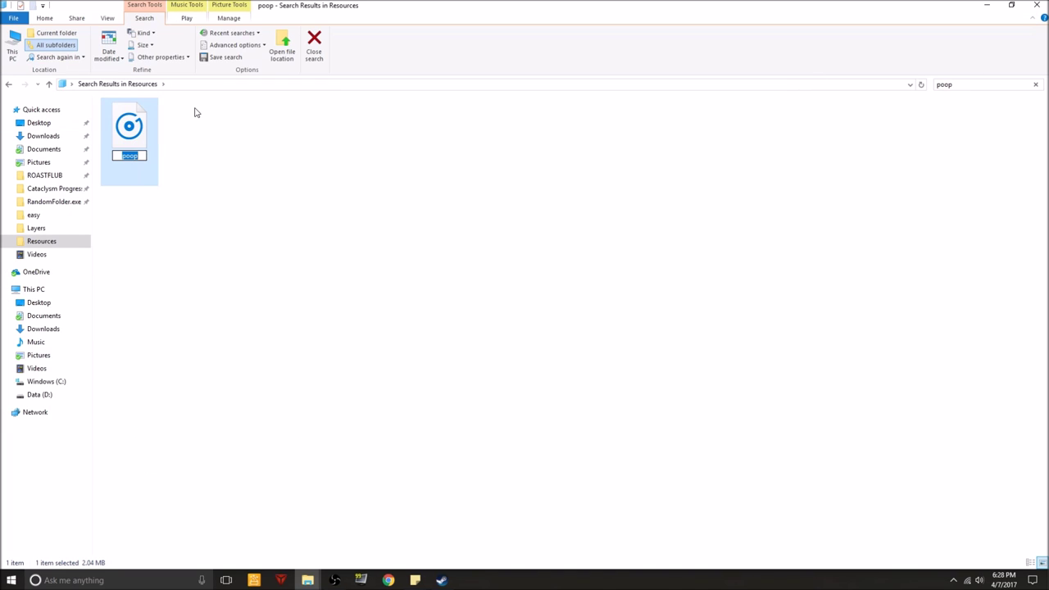
key(Return)
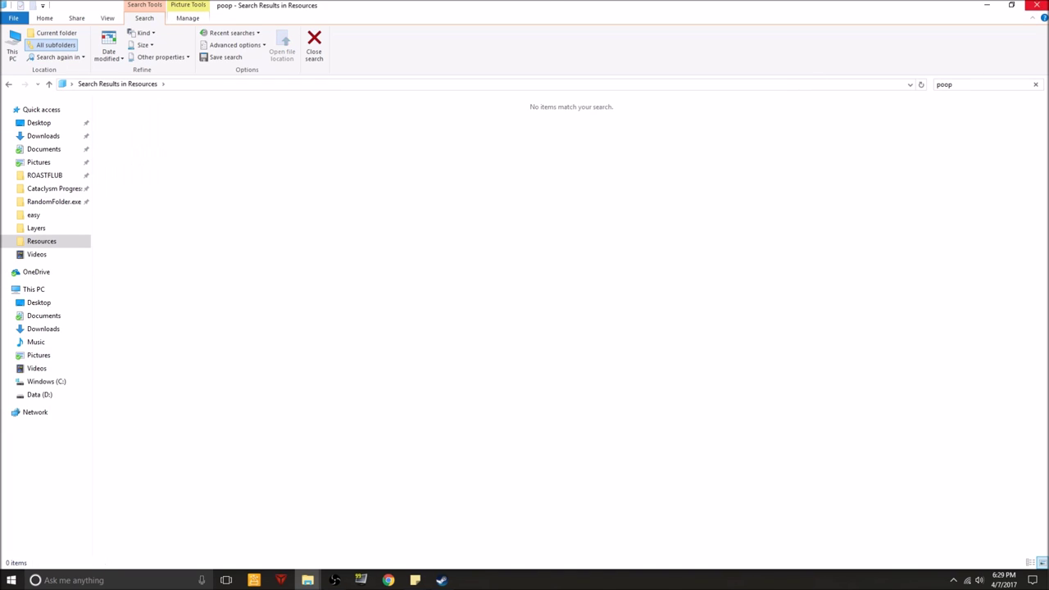
Close the open Steam window and launch Geometry Dash from the desktop
click(369, 142)
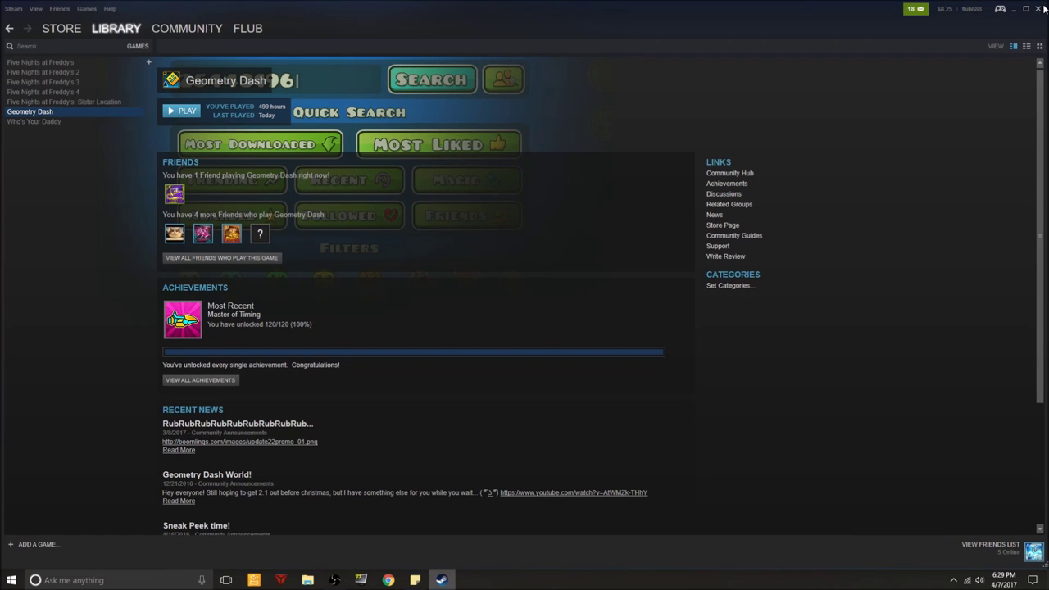
click(1044, 8)
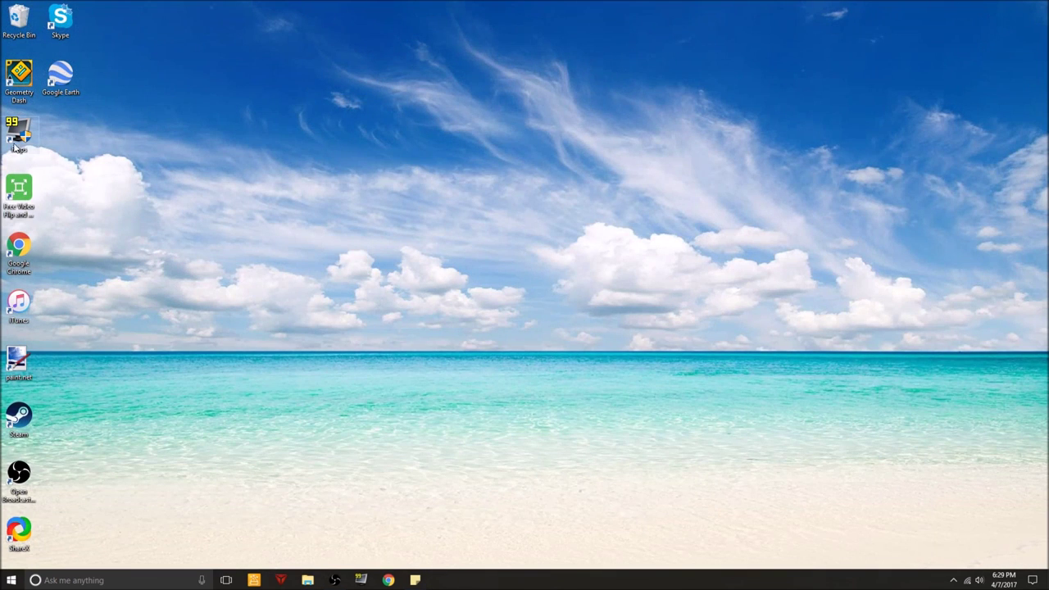
double_click(27, 60)
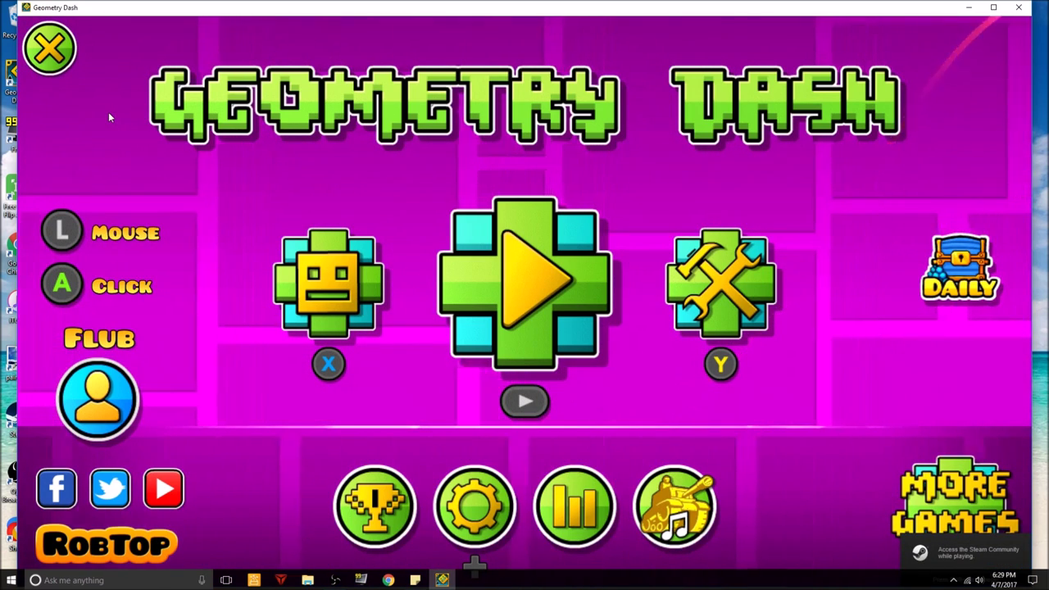
Open the Windy Landscape 2 level from the created levels and start playing it
key(y)
click(273, 63)
click(783, 416)
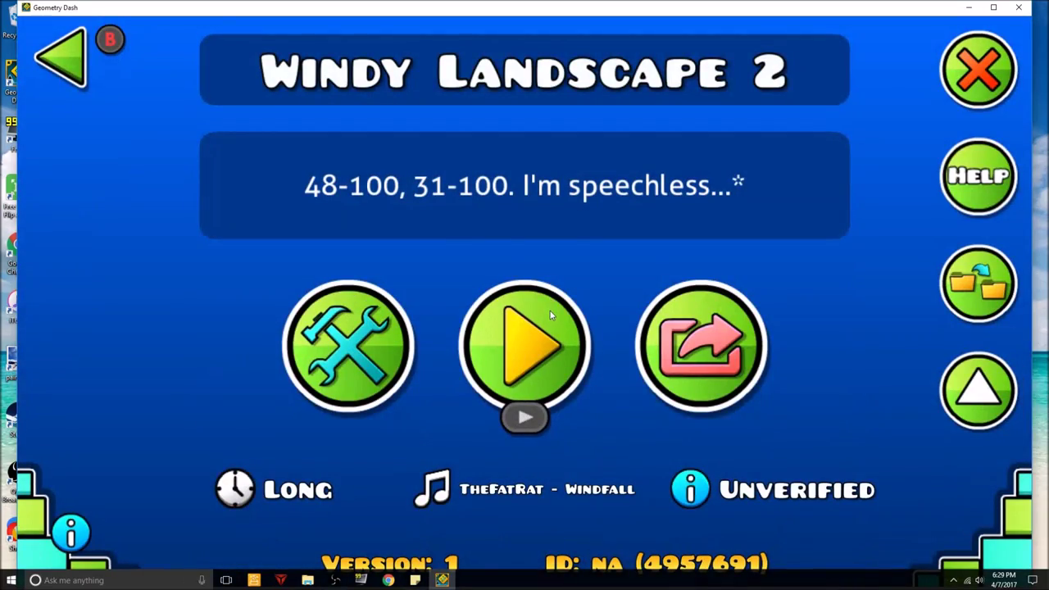
click(550, 311)
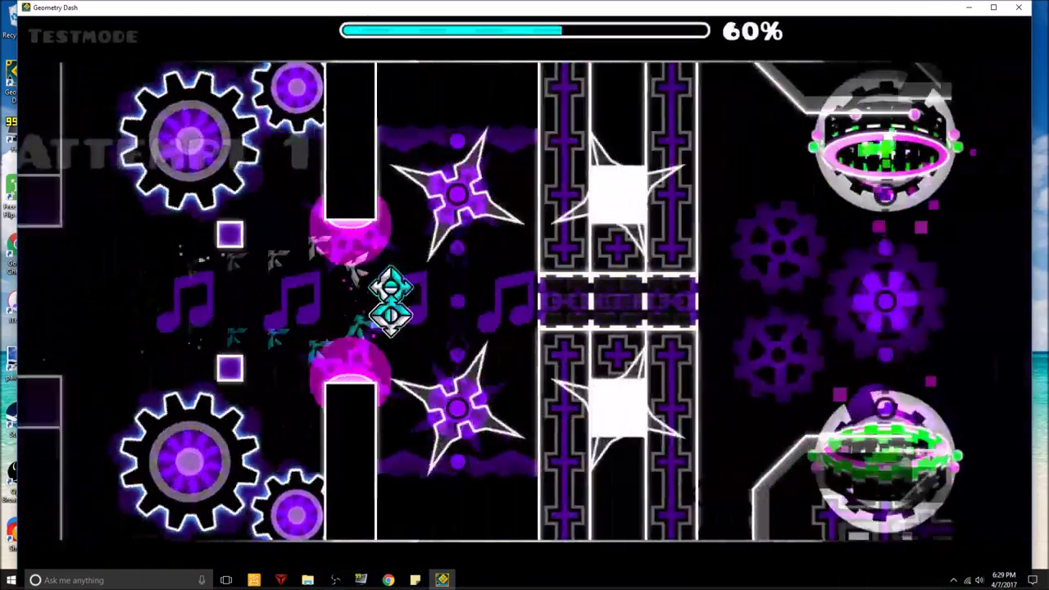
Play Windy Landscape 2 in practice mode to test the practice music, placing checkpoints along the way
key(space)
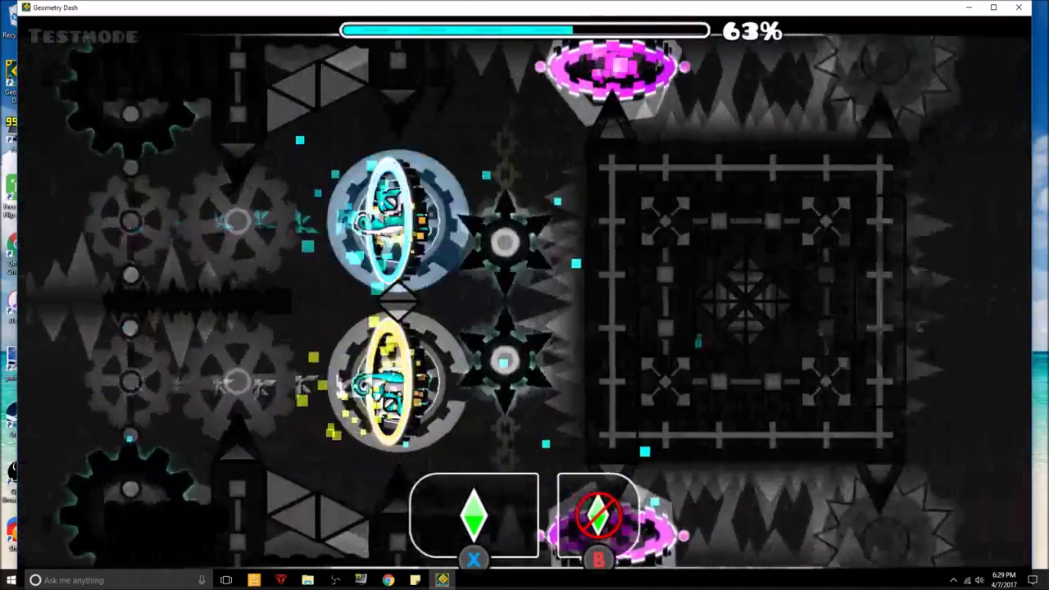
key(space)
key(space)
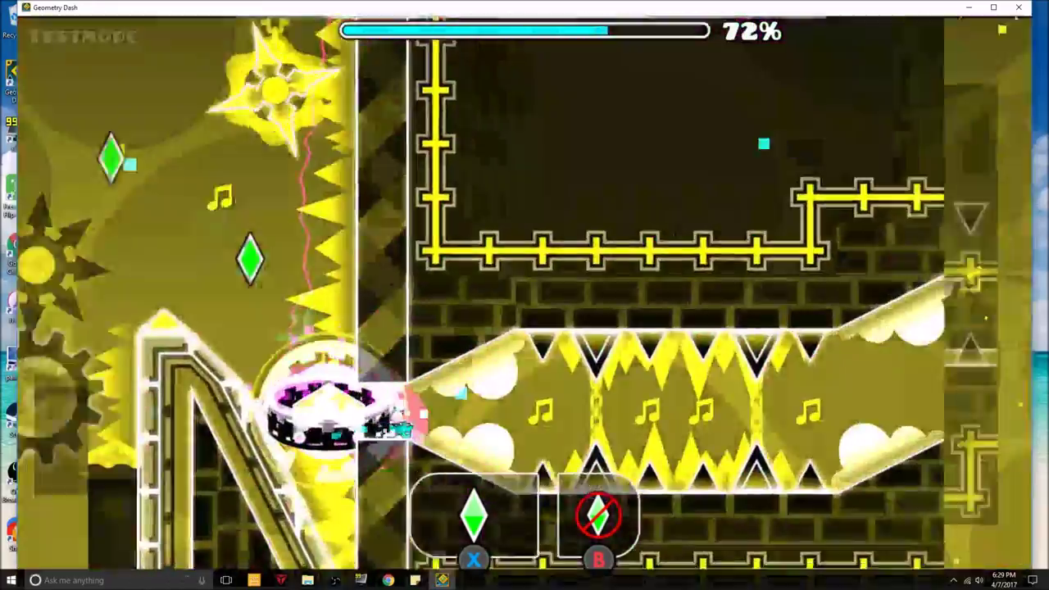
key(z)
key(space)
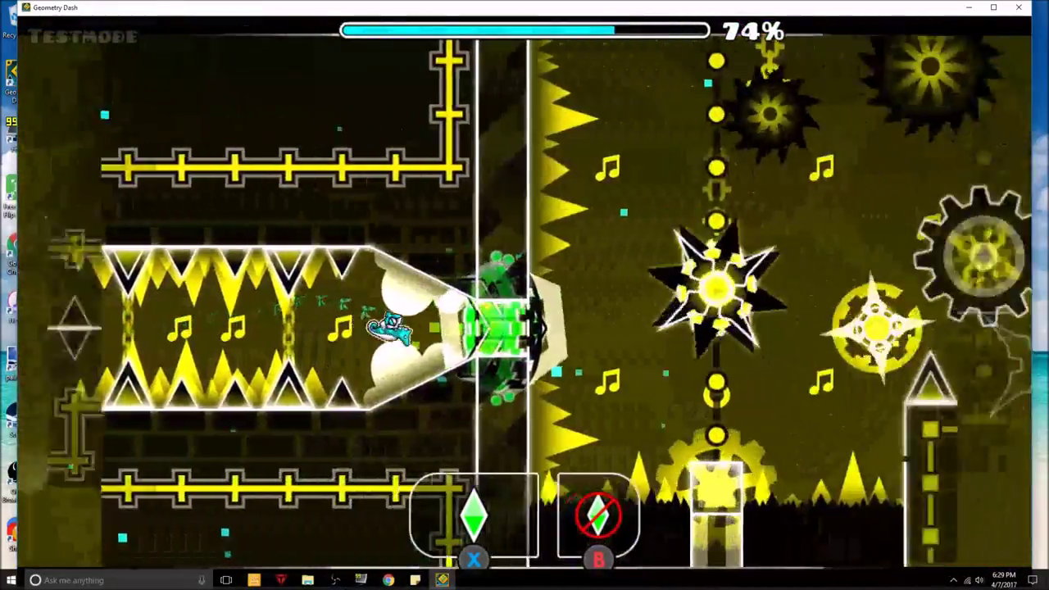
key(z)
key(space)
key(space)
key(z)
key(z)
key(z)
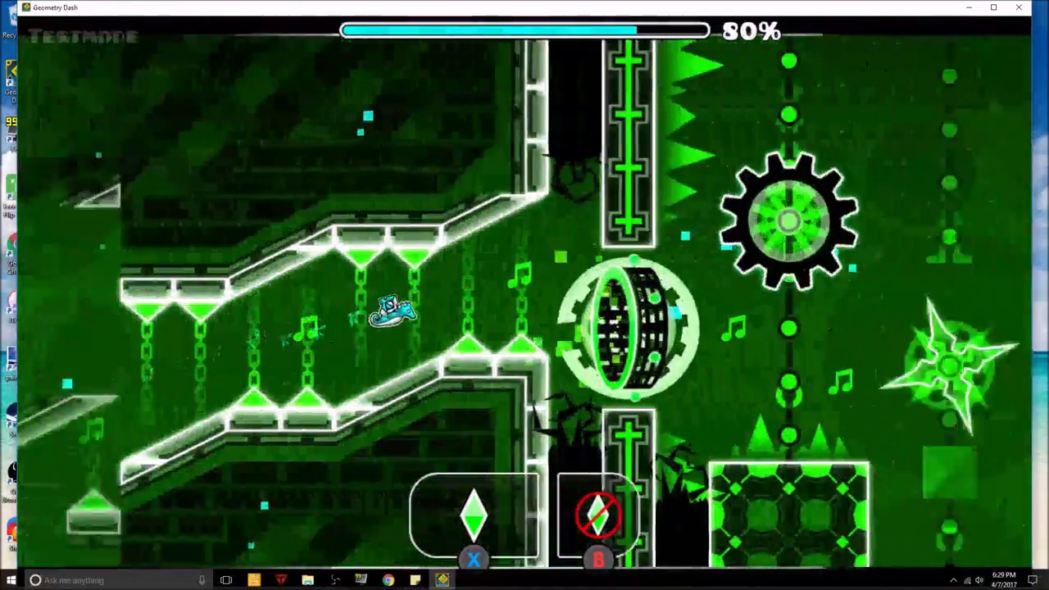
Pause and resume the Windy Landscape 2 practice run, placing more checkpoints until the level is completed
key(Escape)
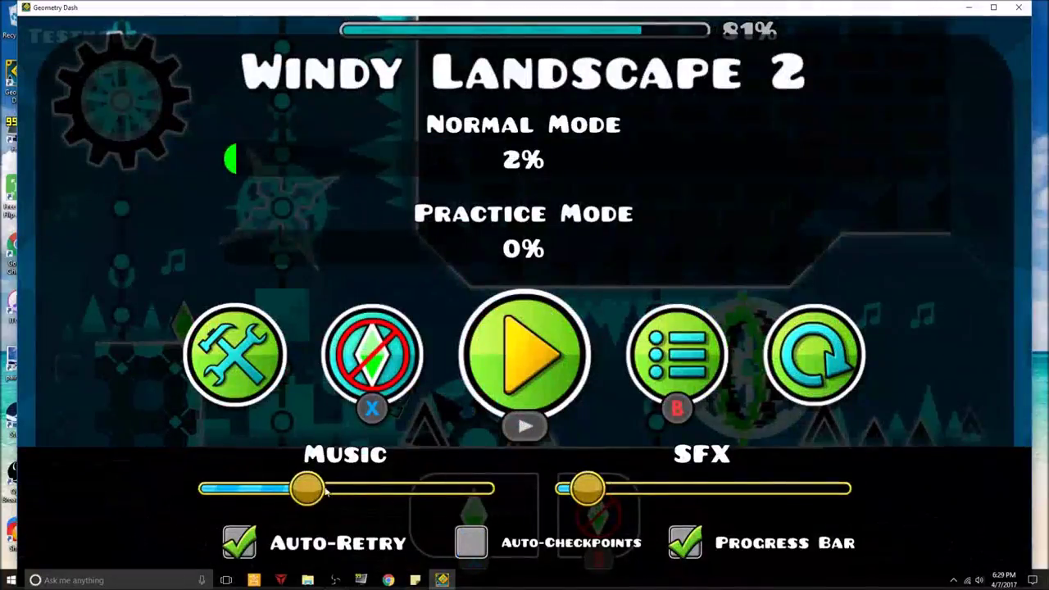
key(Escape)
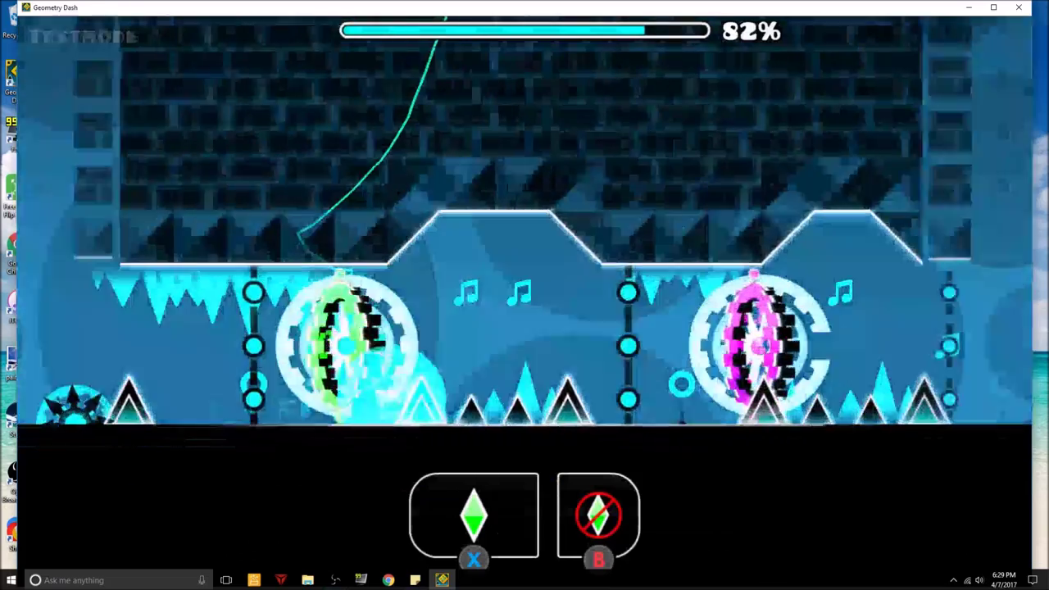
key(space)
key(z)
key(z)
key(z)
key(z)
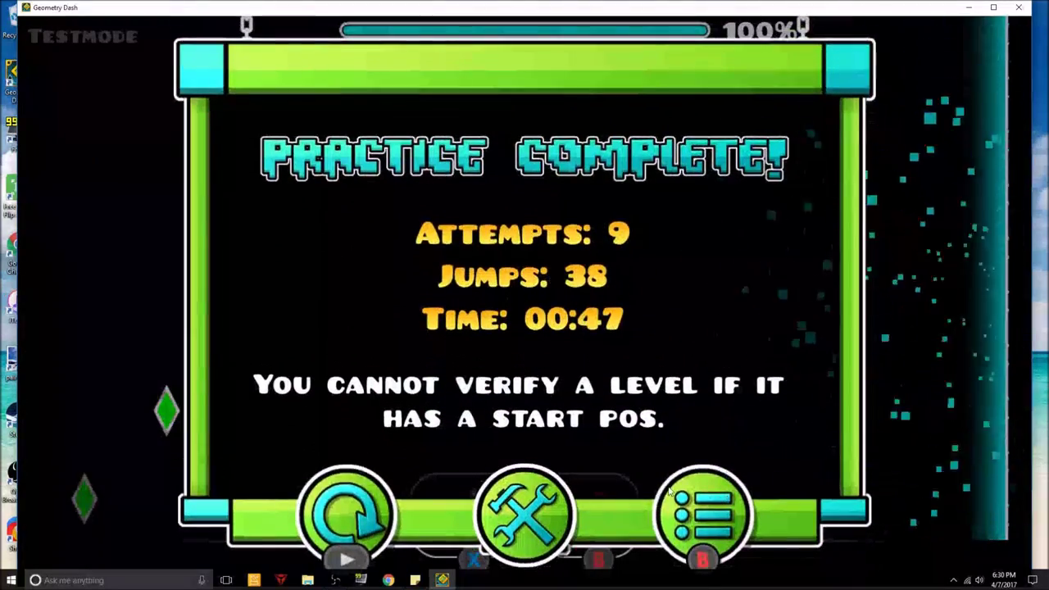
Leave Windy Landscape 2 for the created levels list, open PurpleBath Copy 2 and start playing it
click(689, 502)
key(Escape)
click(769, 397)
key(space)
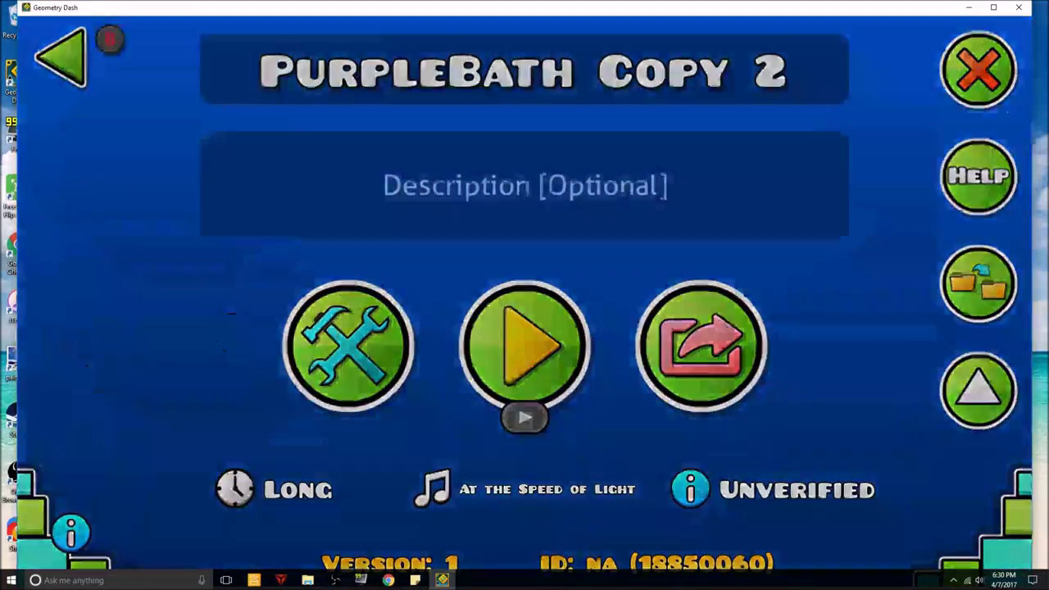
key(space)
Play through PurpleBath Copy 2 from its start position in test mode
key(space)
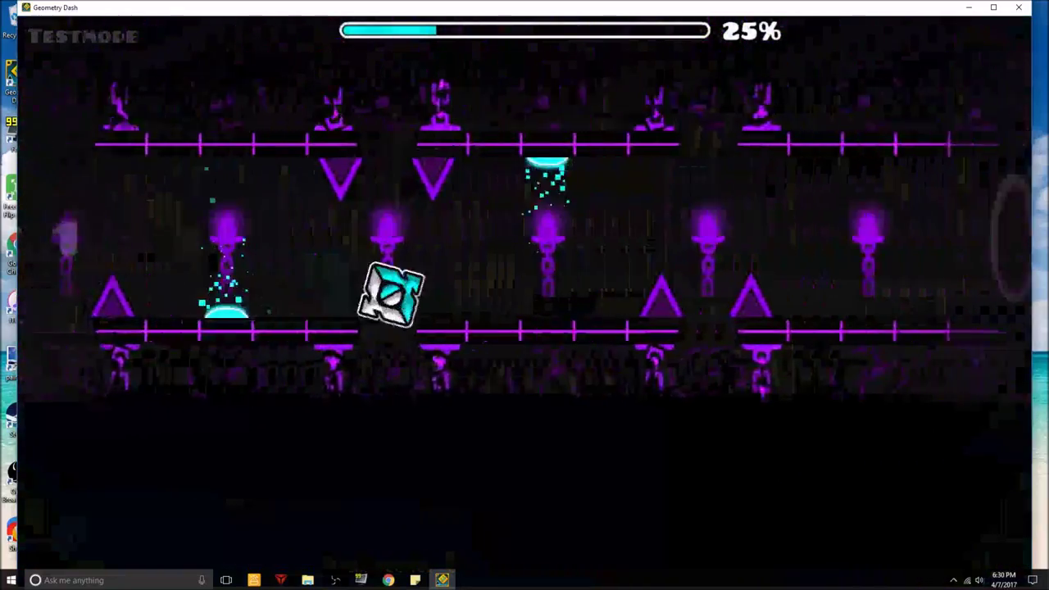
key(space)
key(space)
key(space)
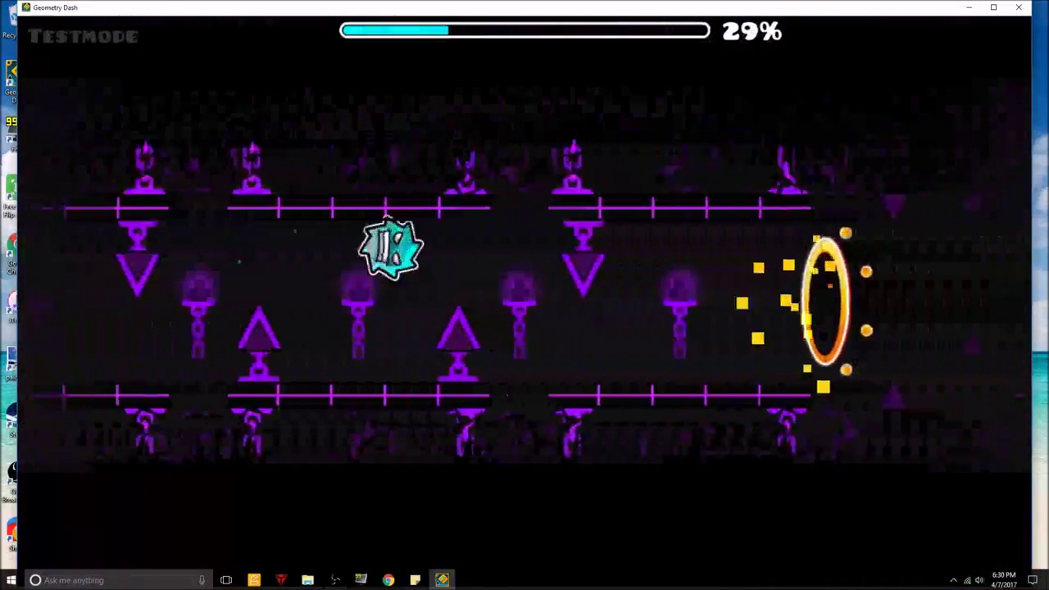
key(space)
key(space)
key(space)
key(space)
key(space)
key(space)
key(space)
key(space)
key(space)
key(space)
key(space)
key(space)
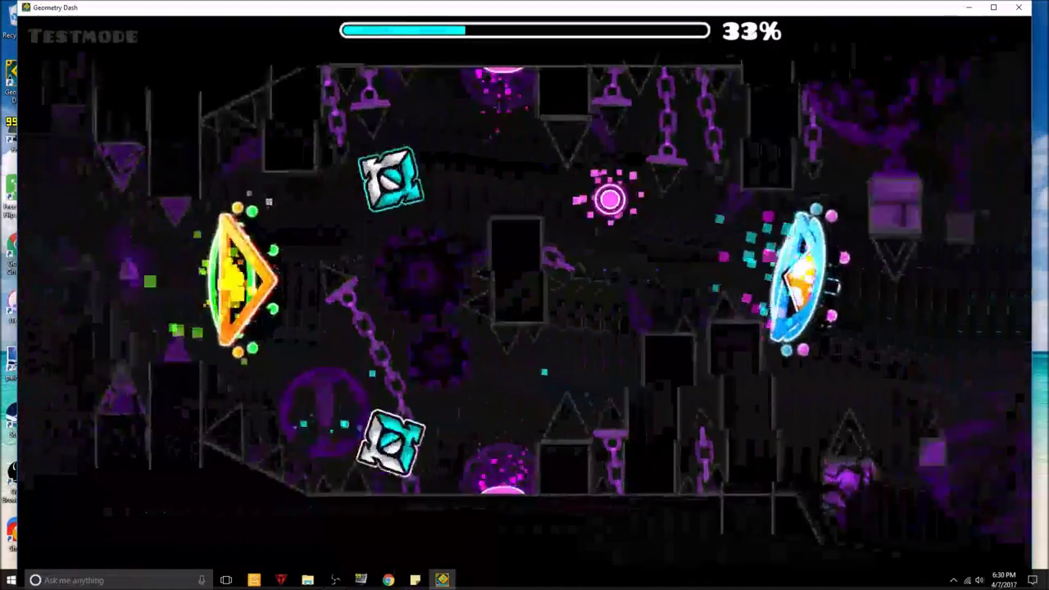
key(space)
key(space)
key(space)
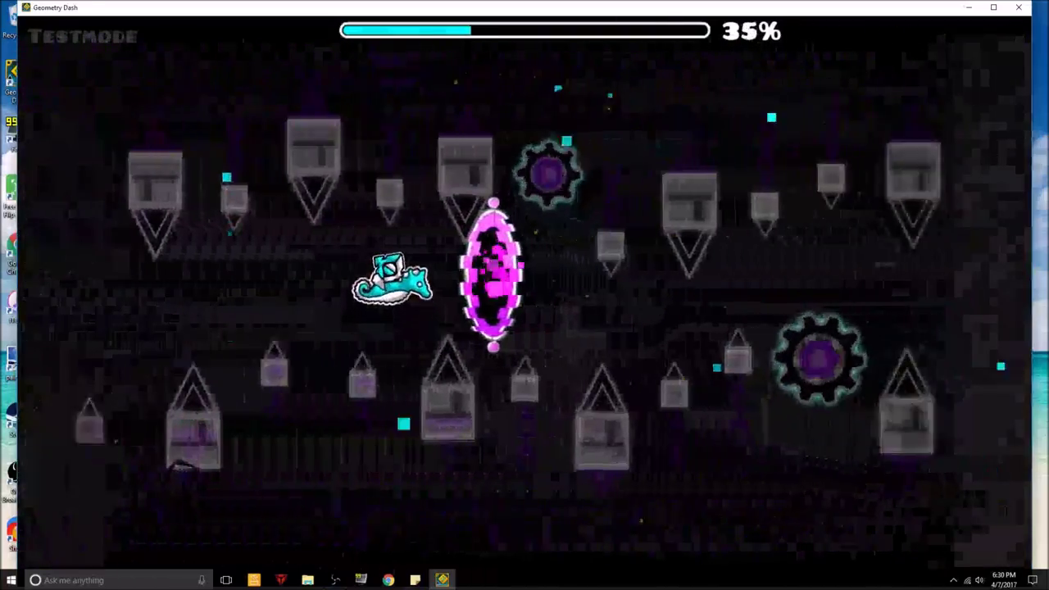
key(space)
key(space)
key(space)
key(space)
key(space)
key(space)
key(space)
key(space)
Exit PurpleBath Copy 2 and return to the main menu
key(Escape)
key(Escape)
key(Escape)
key(Escape)
key(Escape)
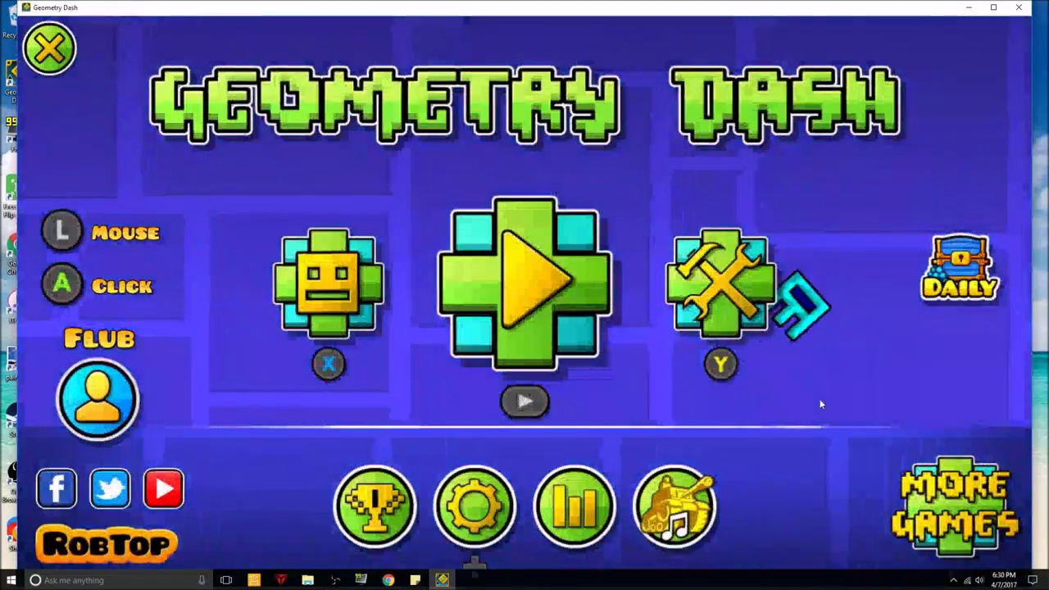
Visit the Daily, Quests and Search pages from the creator screen and return to the main menu
click(694, 298)
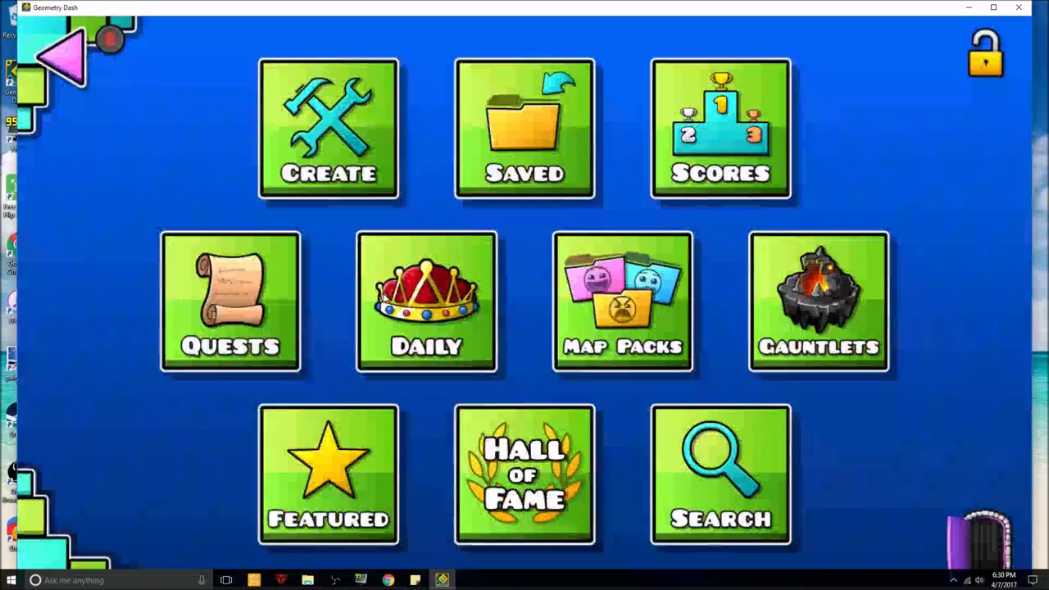
click(384, 297)
key(Escape)
click(287, 293)
key(Escape)
click(705, 464)
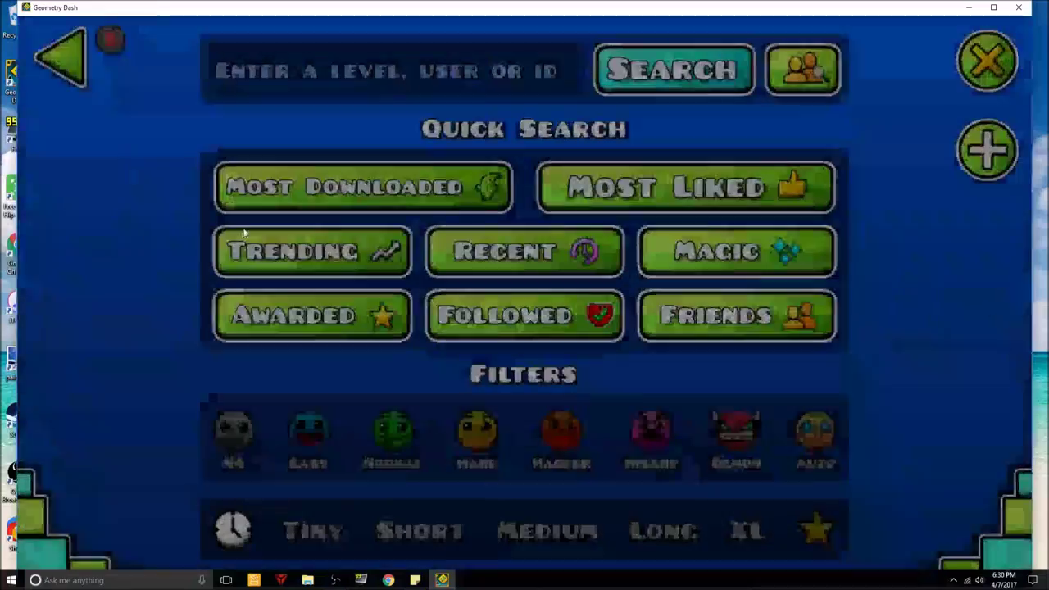
key(Escape)
key(Escape)
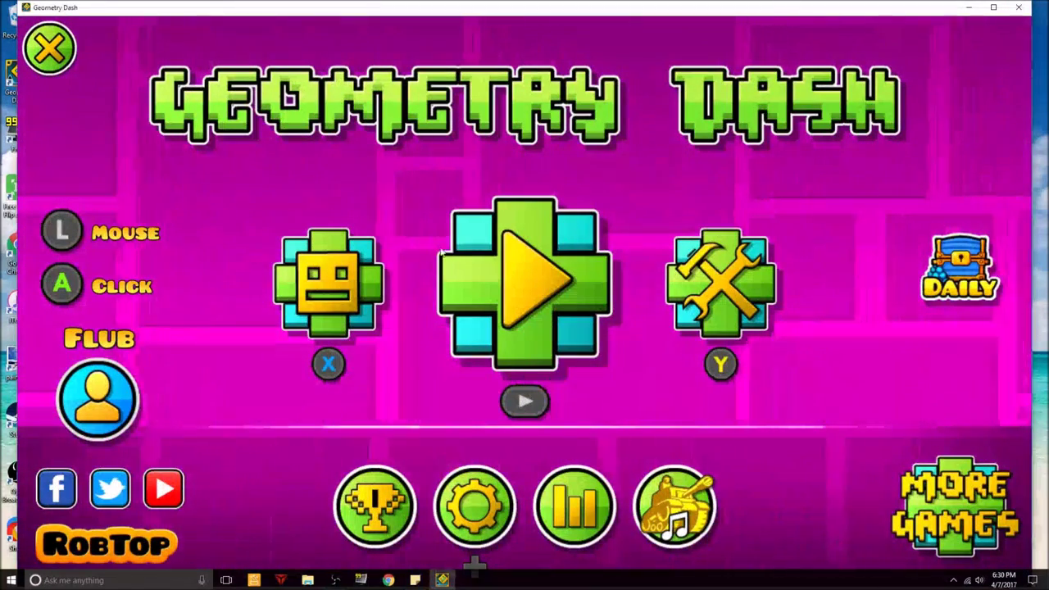
View the spider icons in the icon kit and return to the main menu
click(328, 282)
click(526, 256)
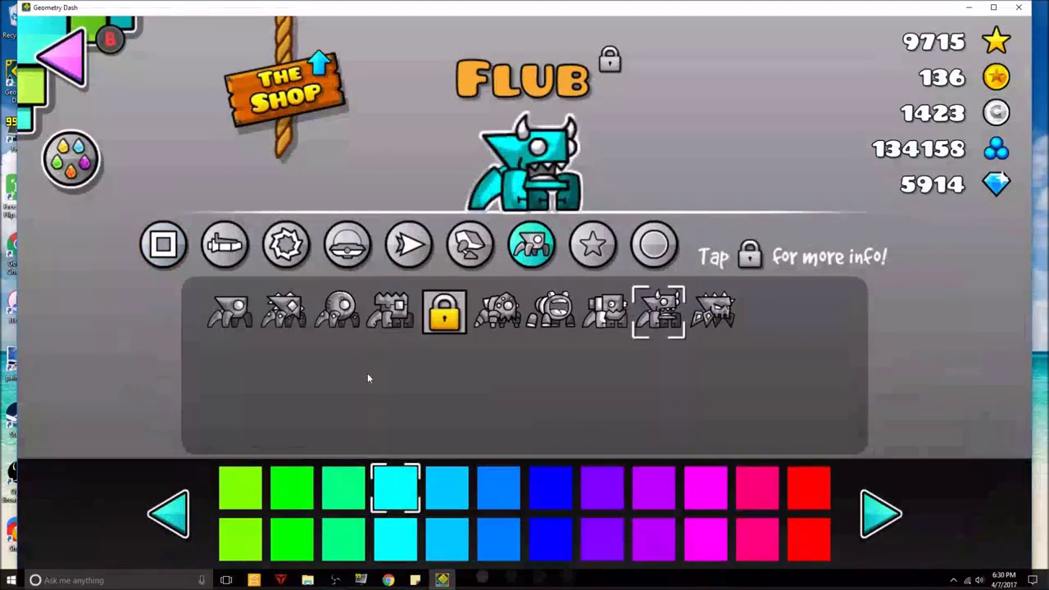
key(Escape)
View the account's own online levels from the creator section and return to the main menu
click(730, 295)
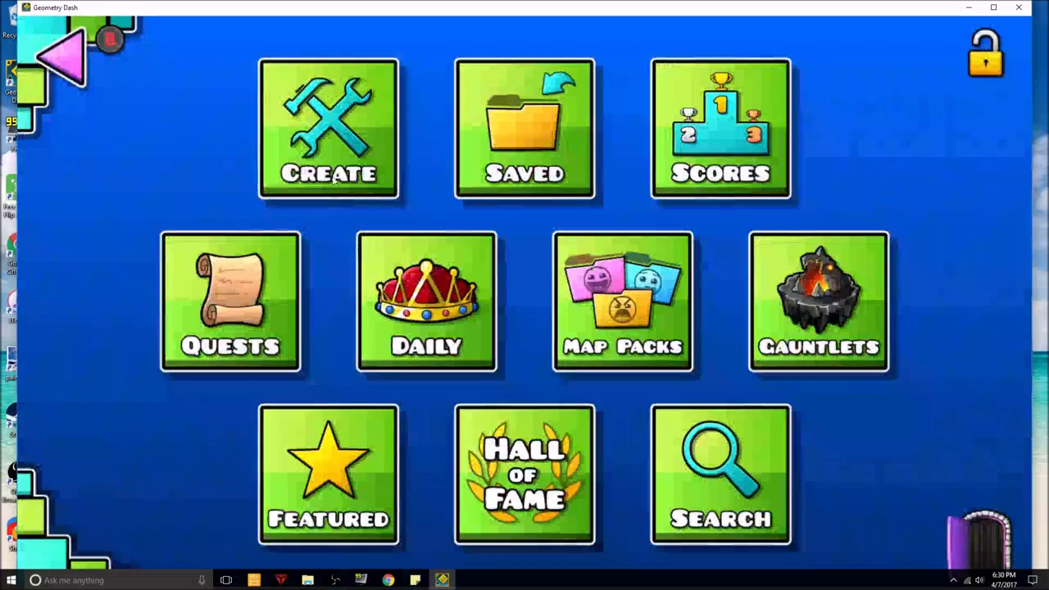
click(320, 164)
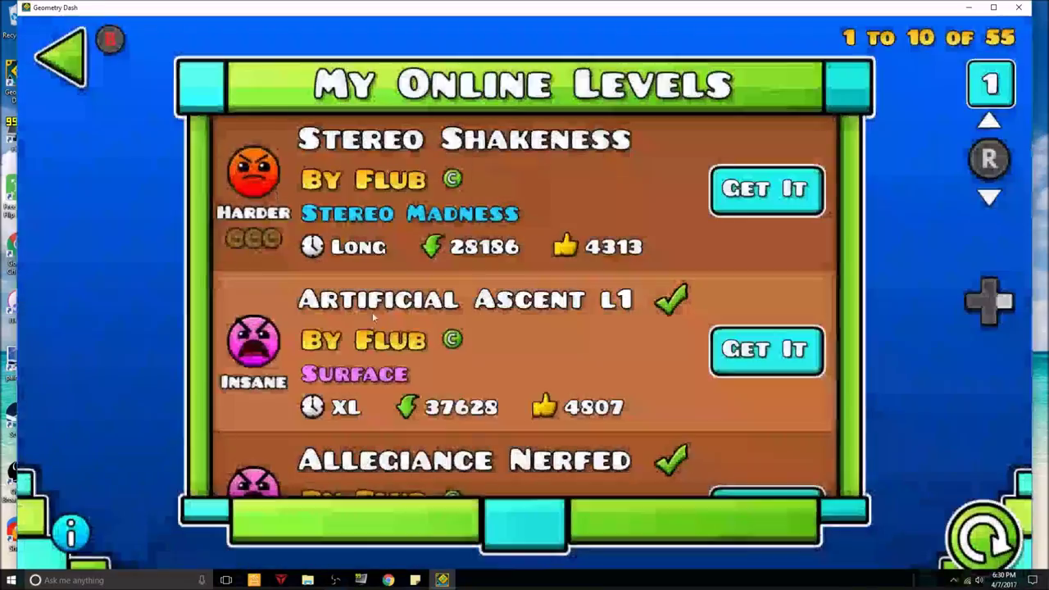
key(Escape)
key(Escape)
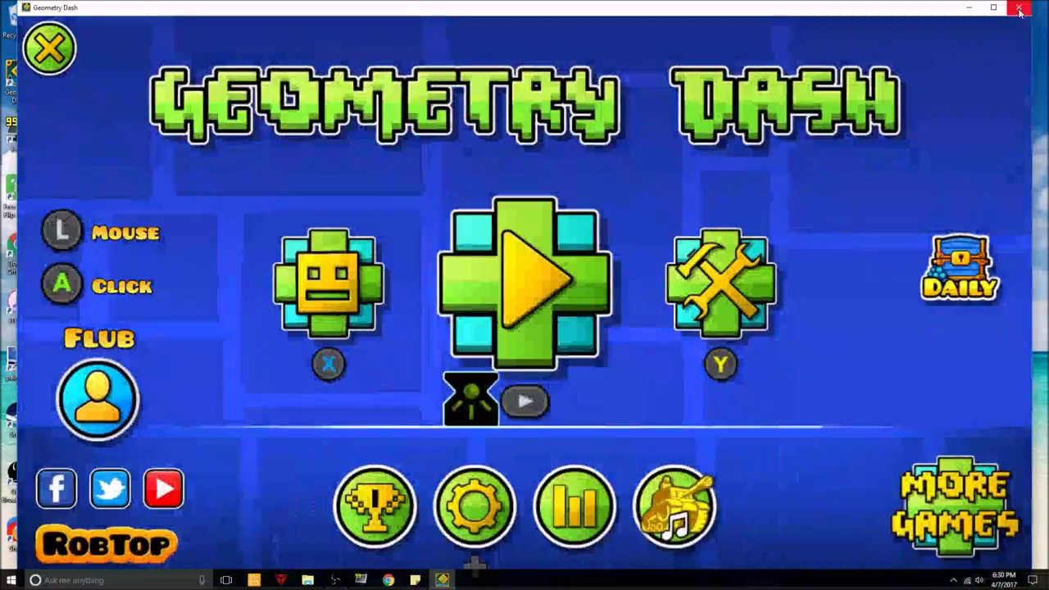